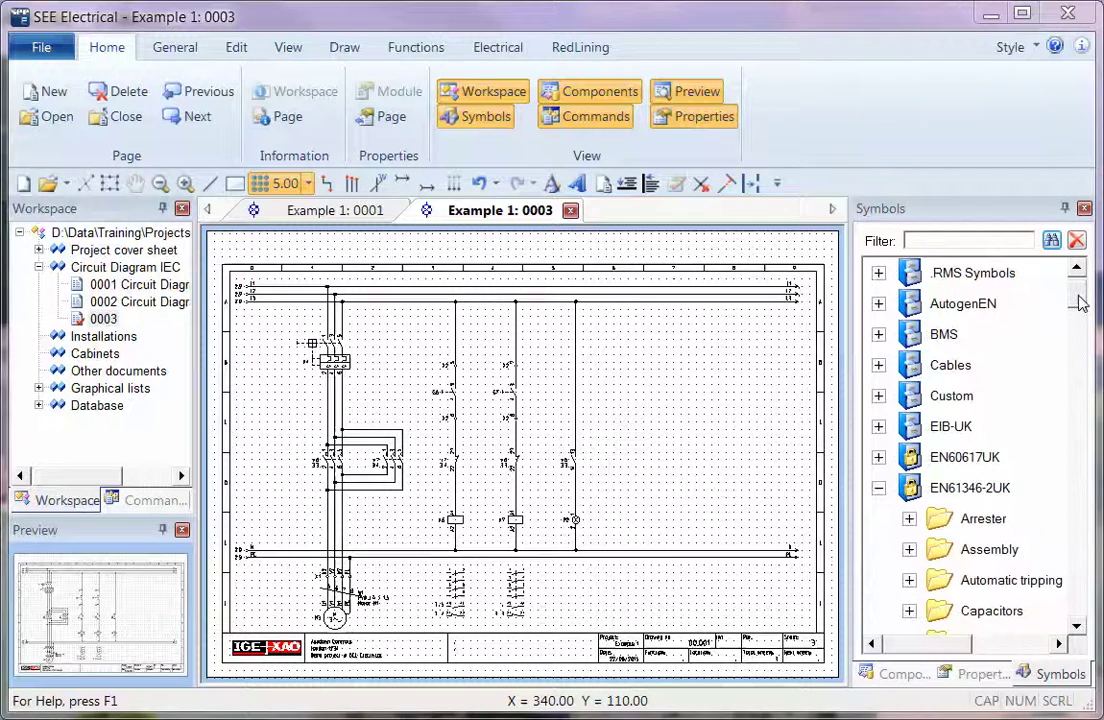
Place a 1-pole relay coil from the EN61346-2UK relay coils at X 325, Y 125, between lamp P2 and the page's edge
left_click_drag(1079, 303, 1080, 385)
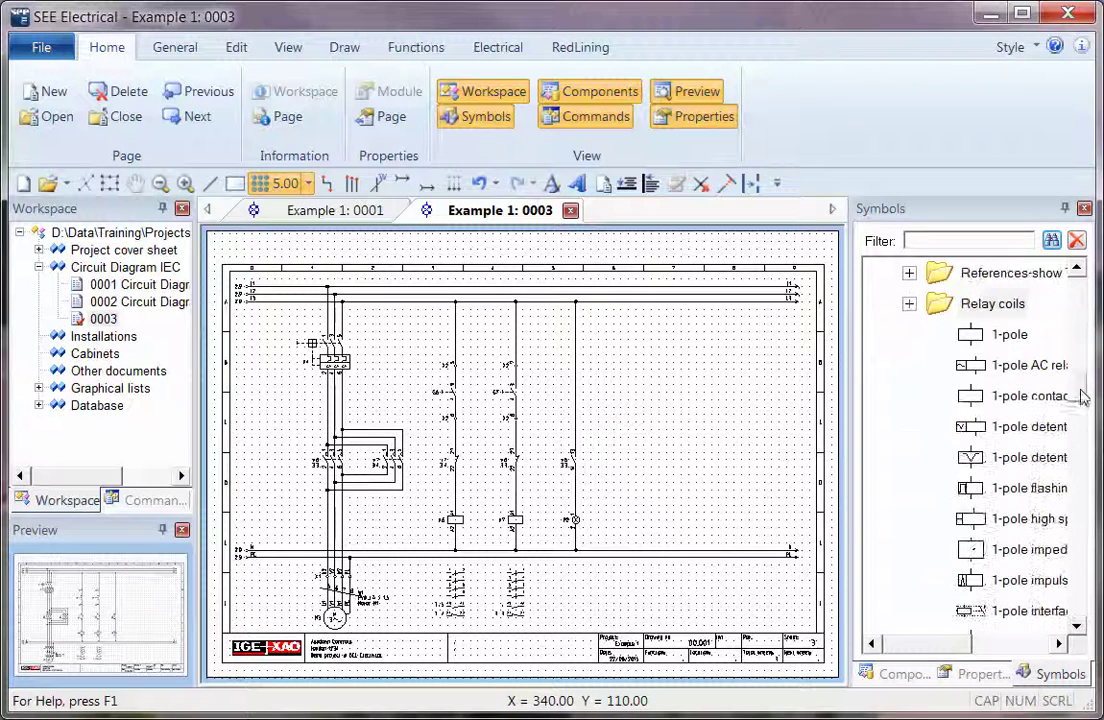
left_click_drag(1009, 334, 666, 527)
scroll(666, 545, "up", 4)
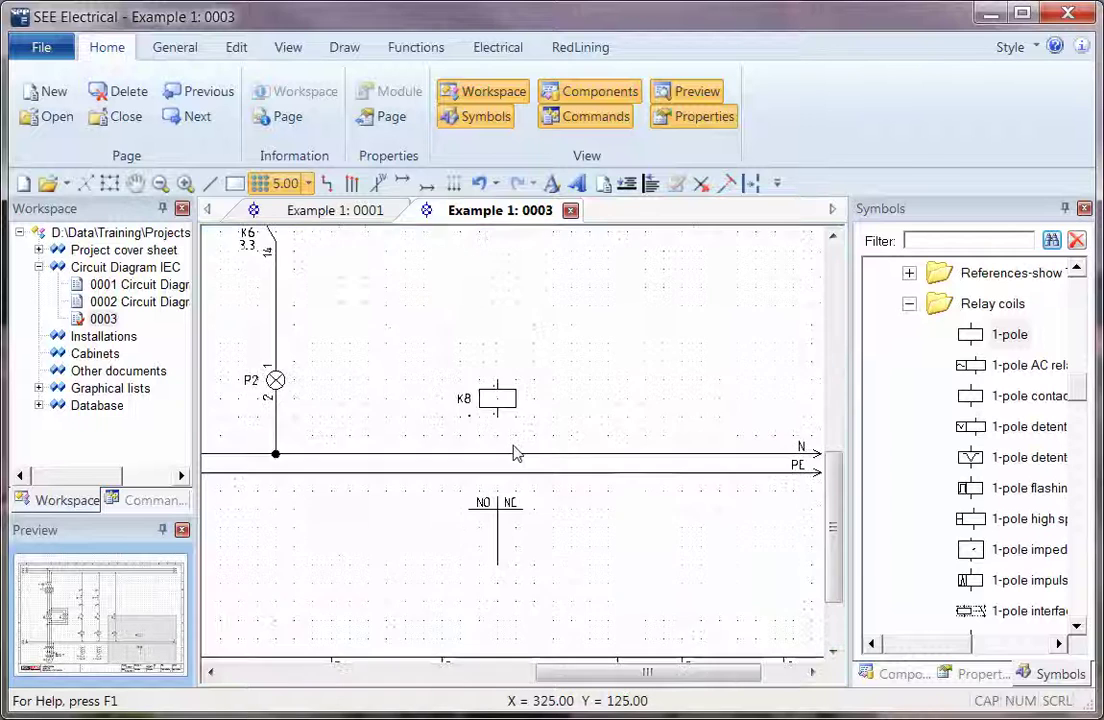
Assign the type MY4-AC24 from the type database to relay coil K8 and view its contact cross-reference below the coil
double_click(512, 398)
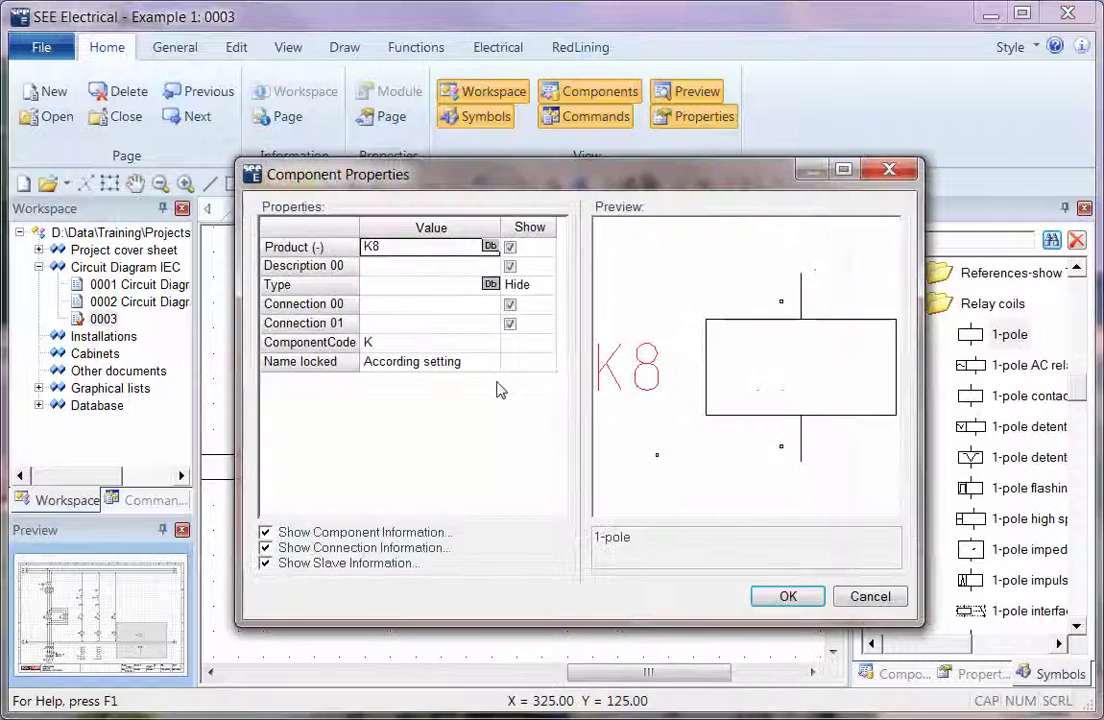
left_click(460, 289)
left_click(491, 286)
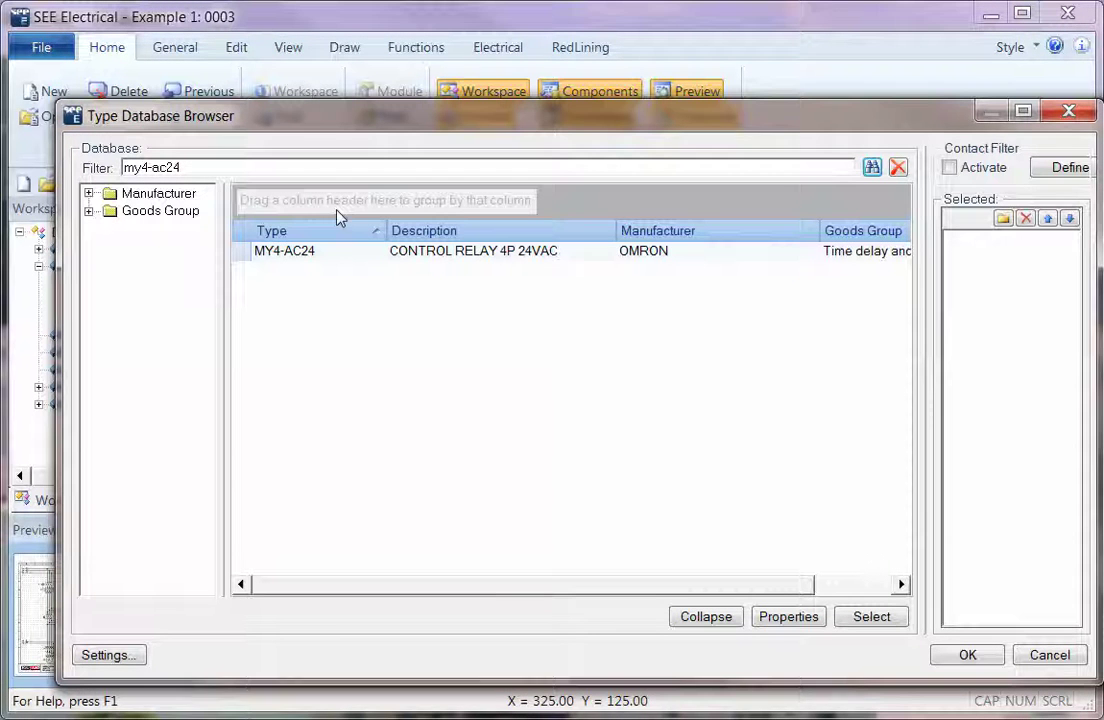
left_click(350, 258)
double_click(350, 258)
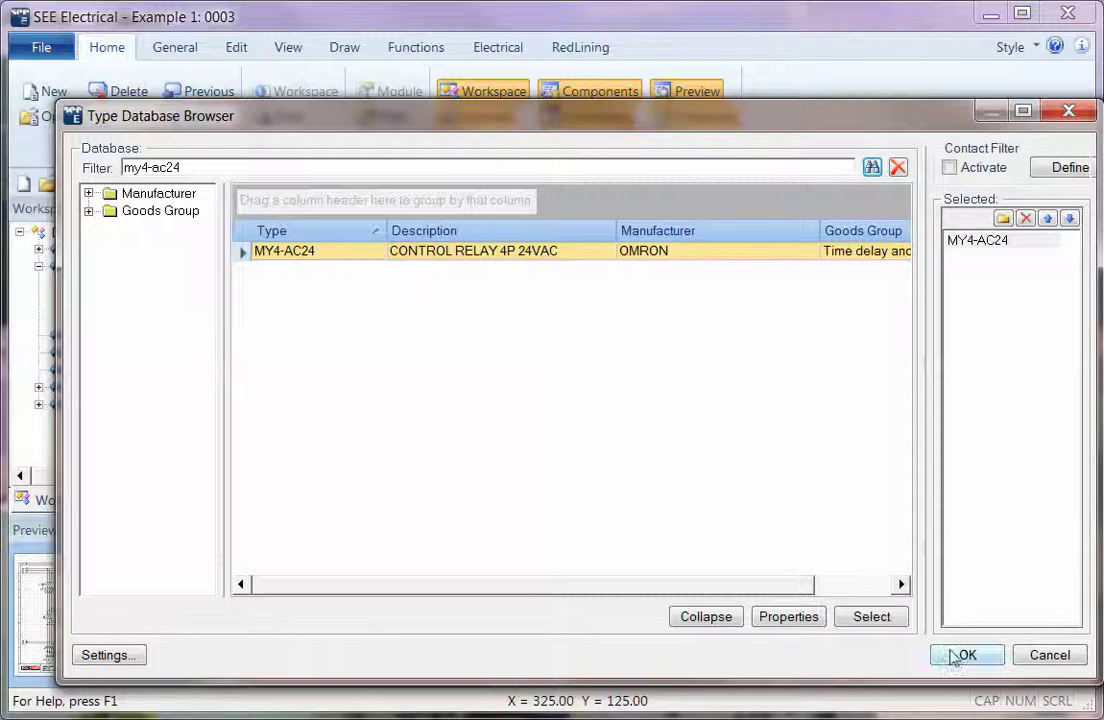
left_click(966, 655)
left_click(786, 598)
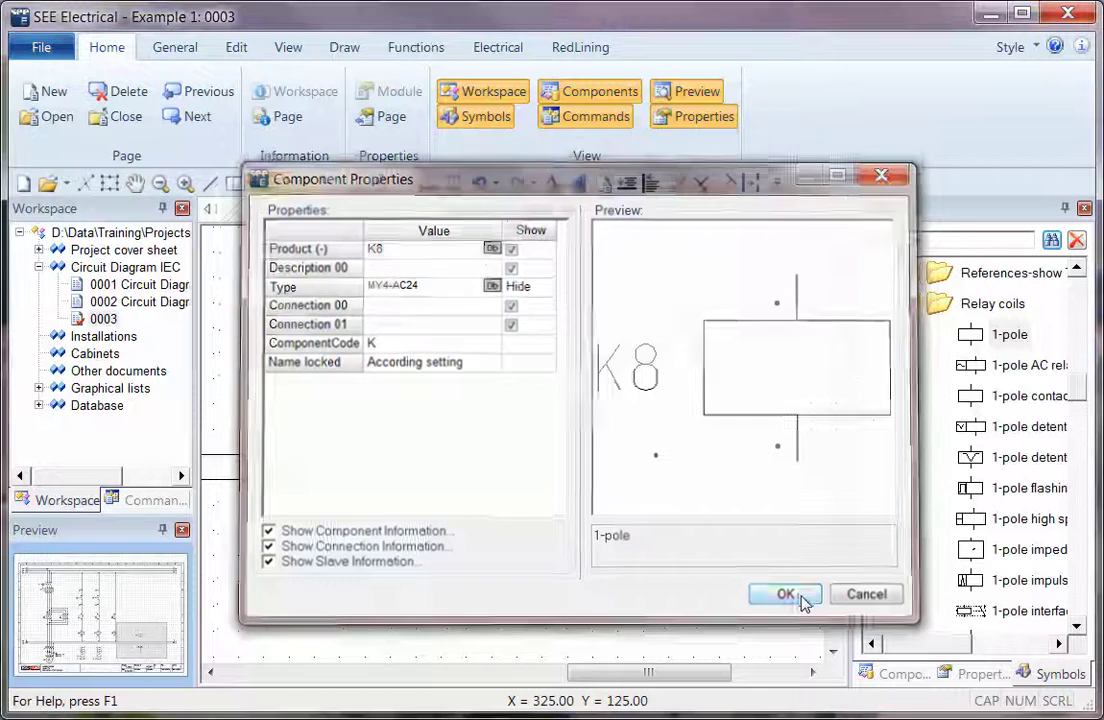
scroll(478, 562, "down", 3)
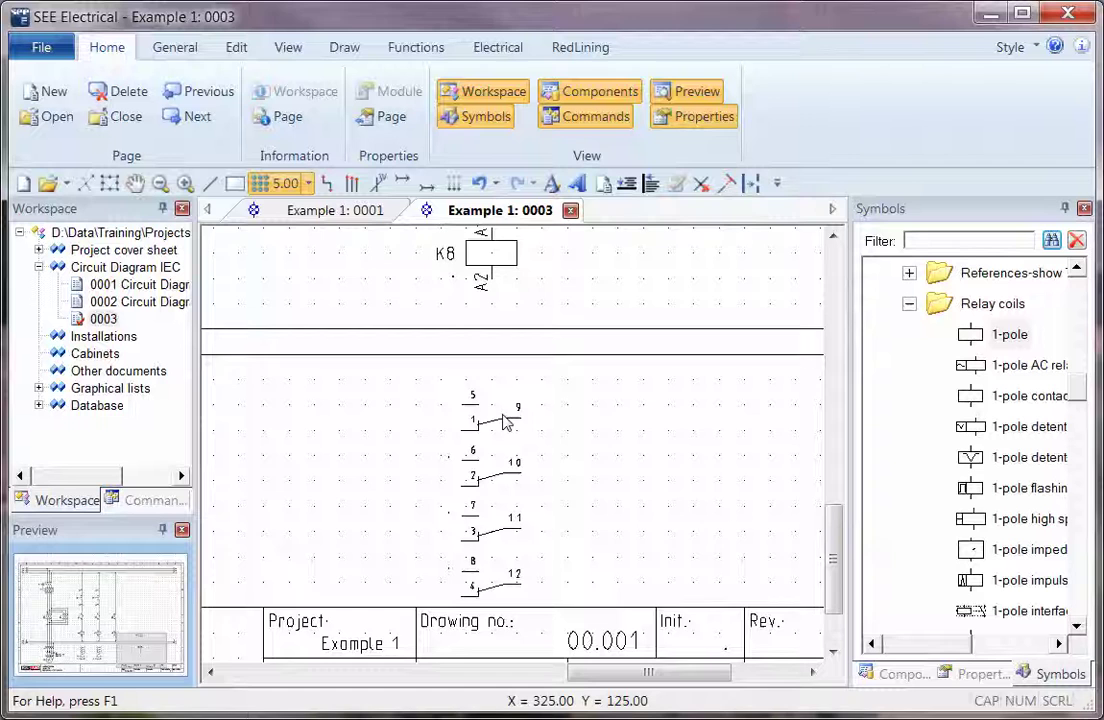
scroll(497, 415, "down", 2, "ctrl")
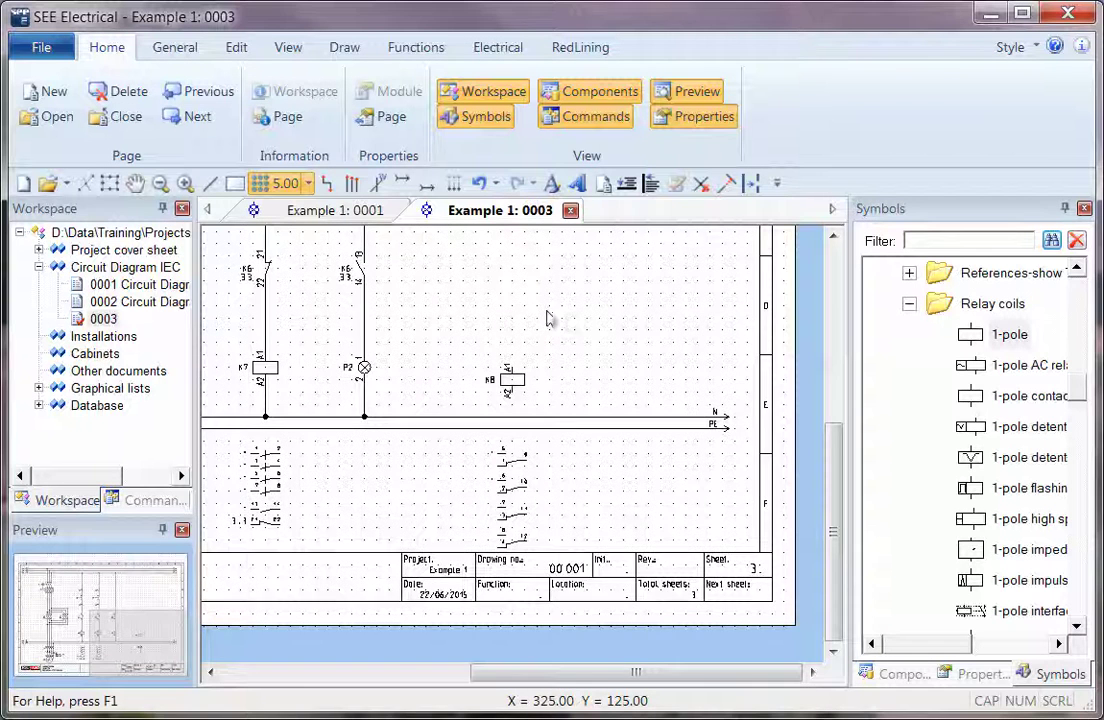
Complete component K8 by placing its Channel001 changeover contact at X 335, Y 190, above the coil
scroll(470, 285, "up", 3)
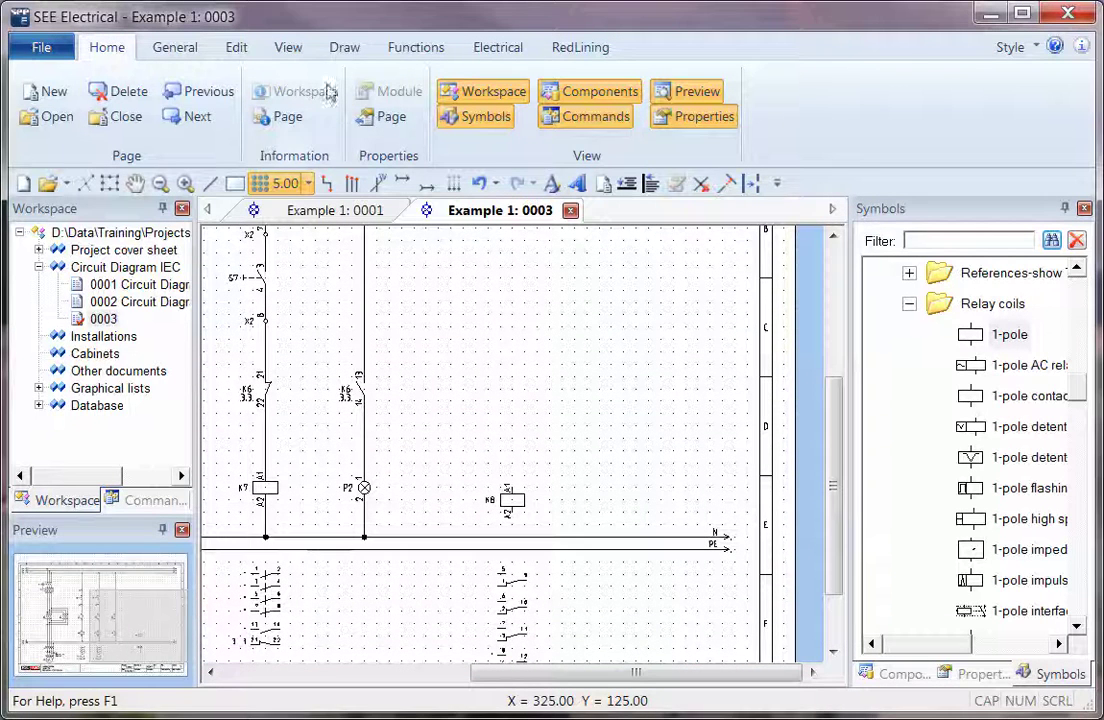
left_click(418, 47)
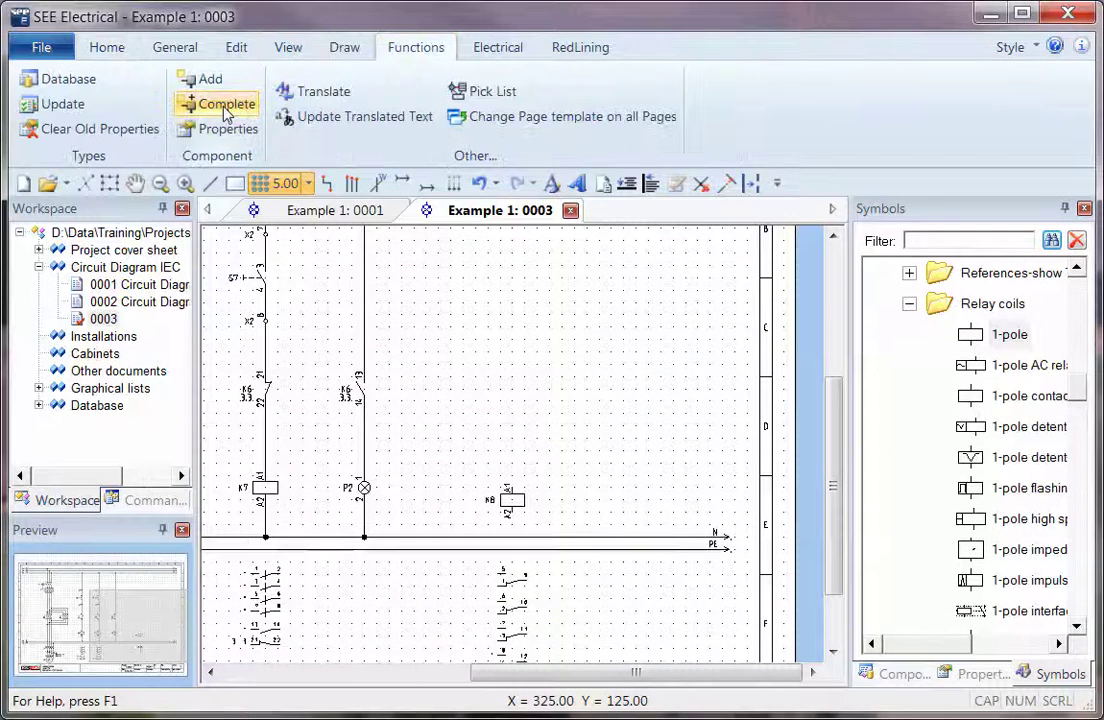
left_click(222, 104)
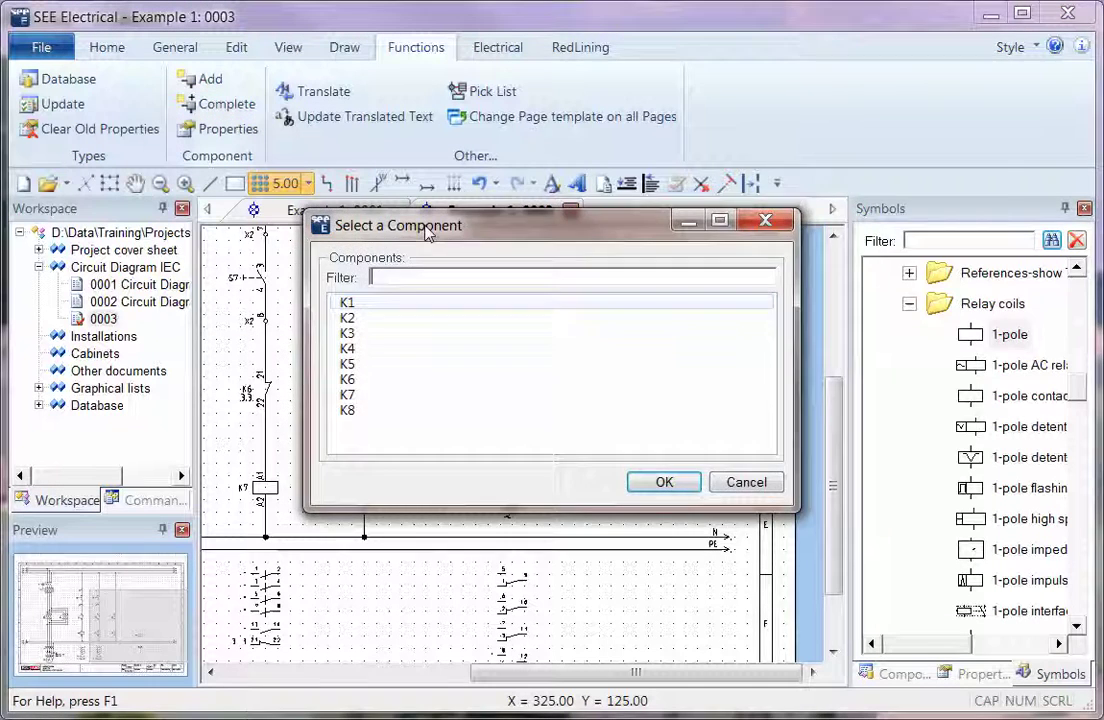
left_click_drag(428, 230, 655, 62)
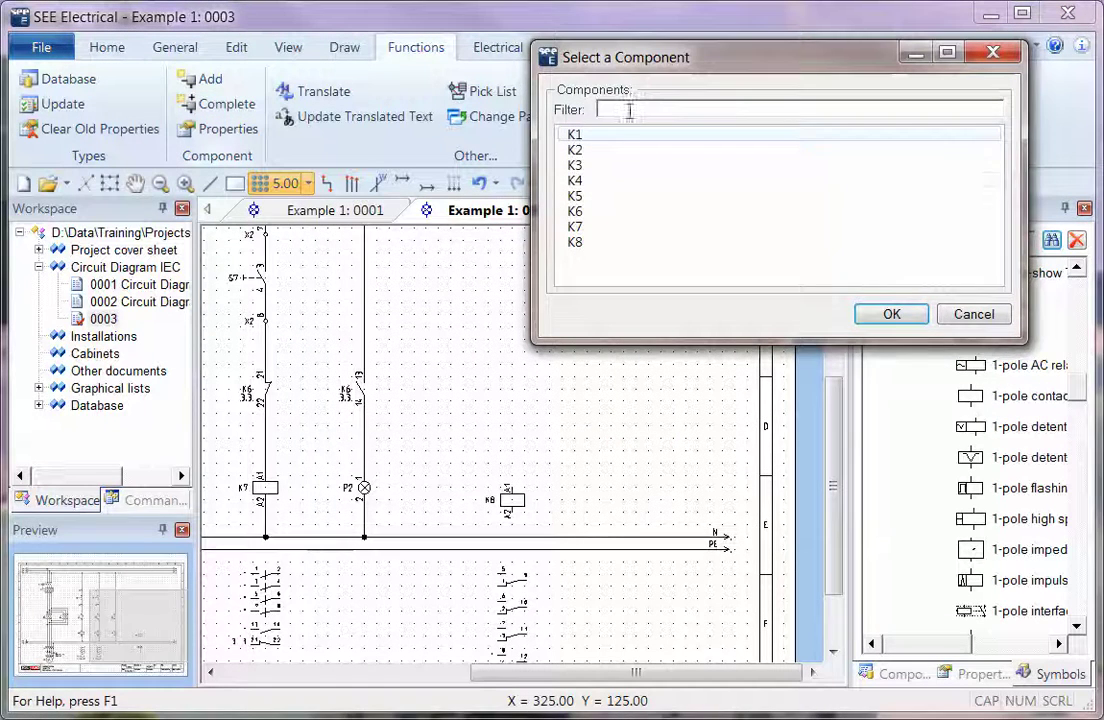
double_click(575, 245)
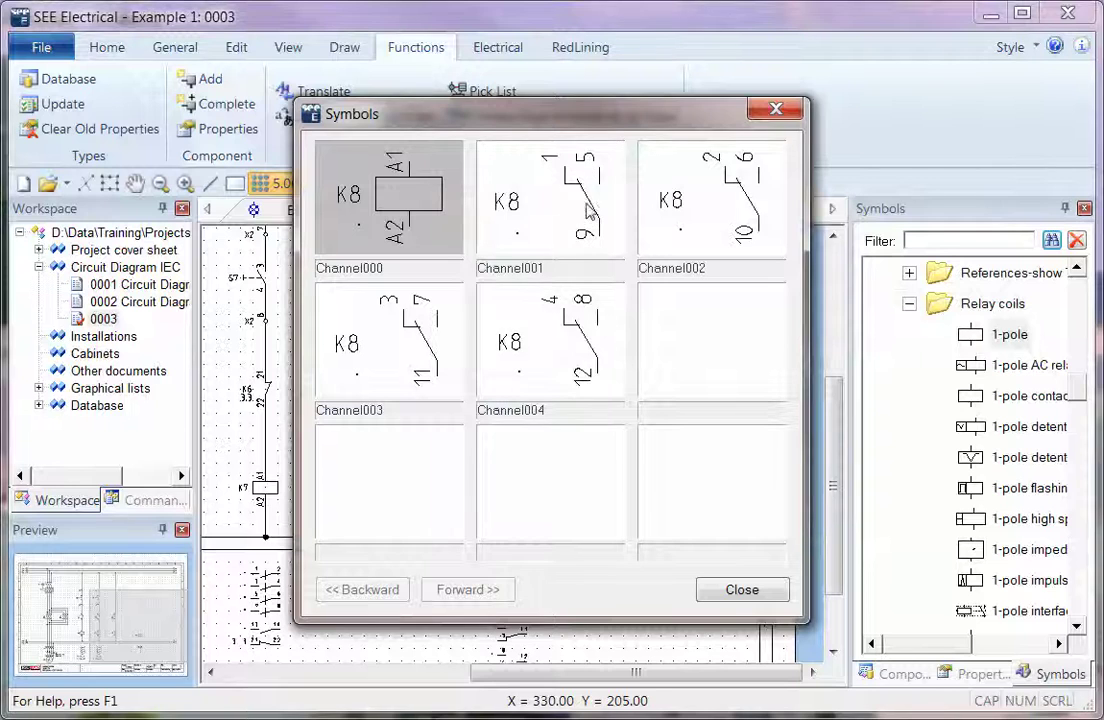
left_click(512, 181)
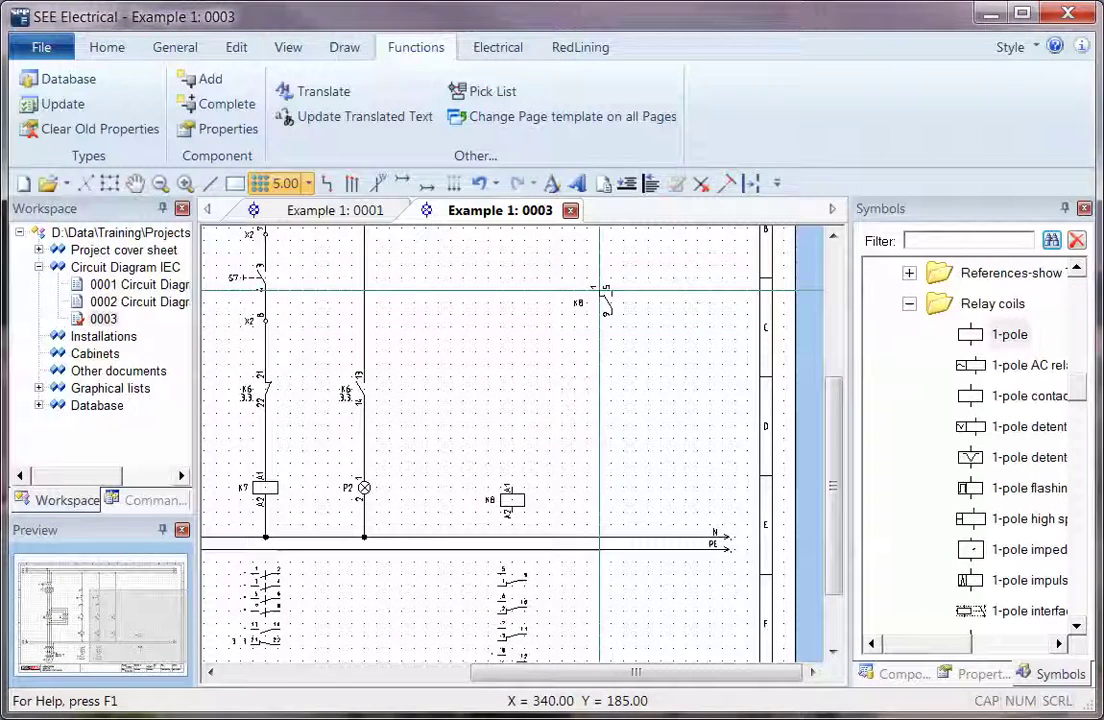
left_click(586, 277)
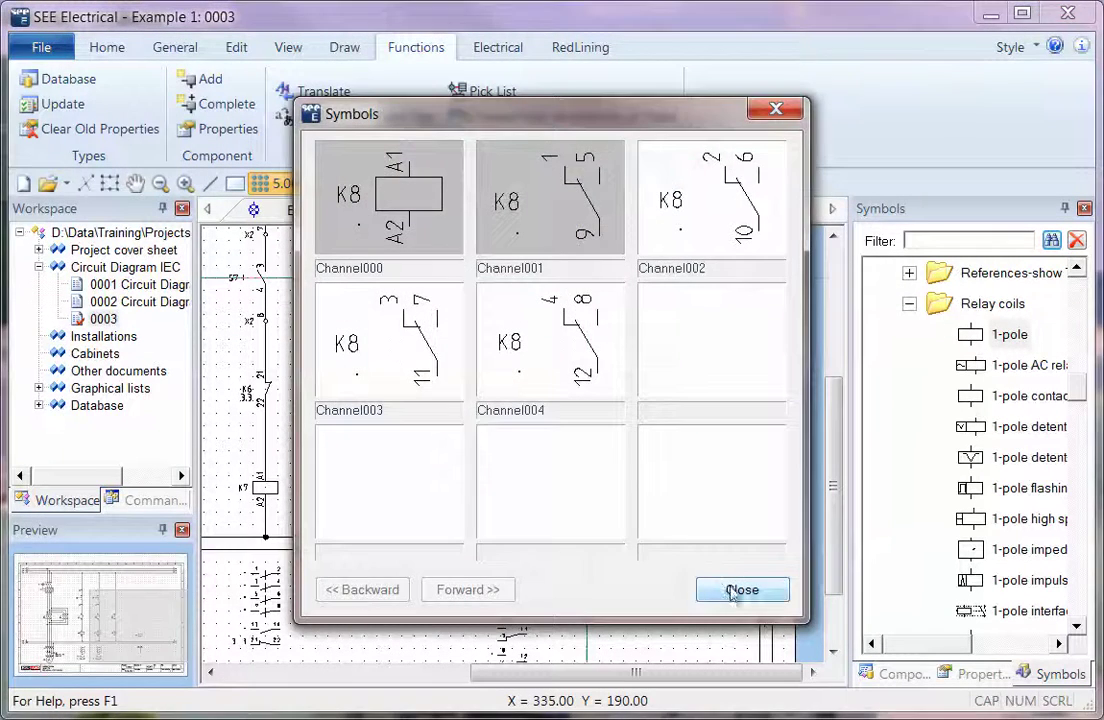
left_click(741, 590)
Place a 1-pole NC relay contact named K8 at X 360, Y 200, beside the changeover contact, and acknowledge the warning
scroll(516, 450, "up", 3)
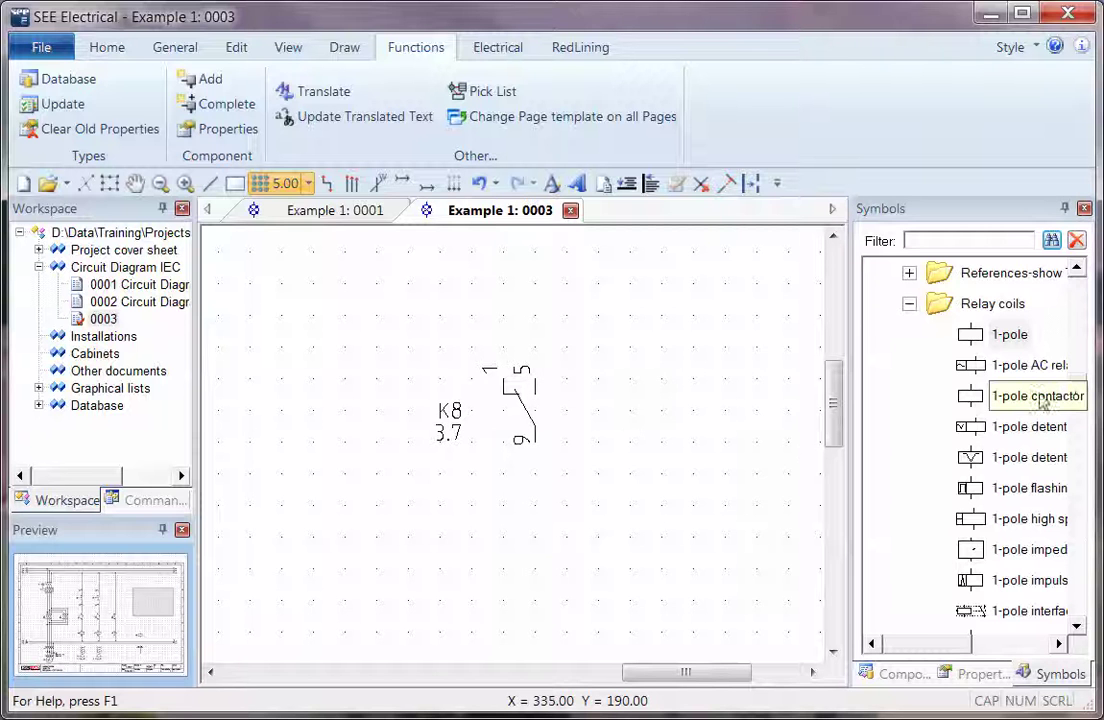
left_click(909, 304)
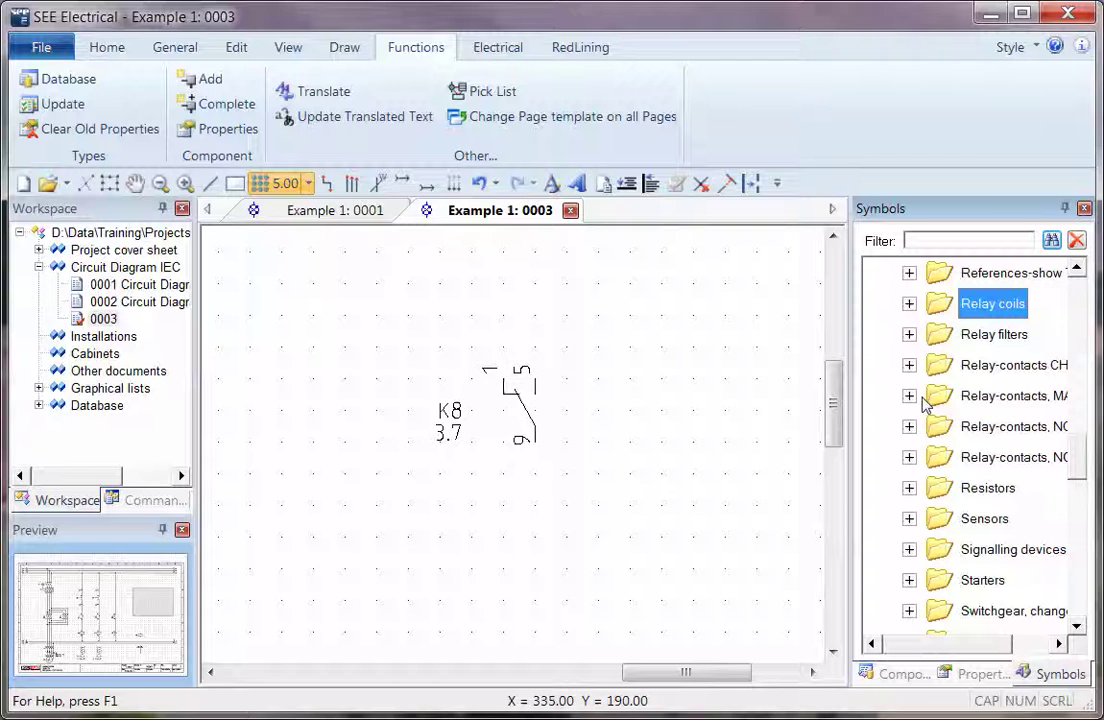
left_click(909, 426)
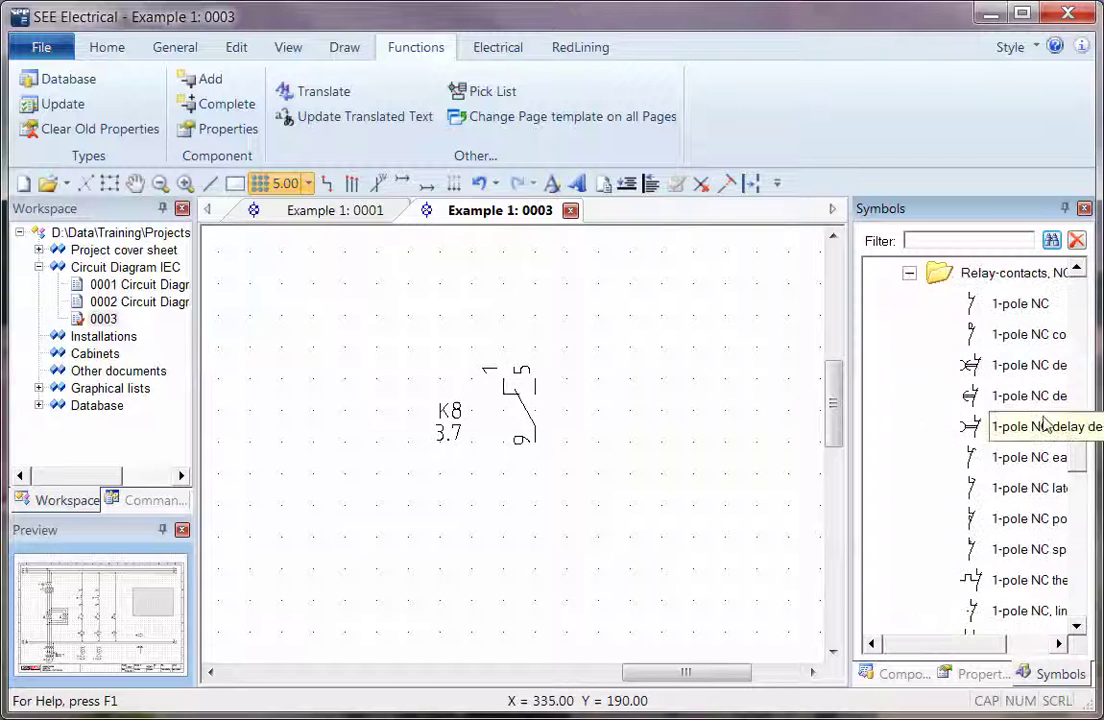
left_click(1015, 304)
left_click(660, 317)
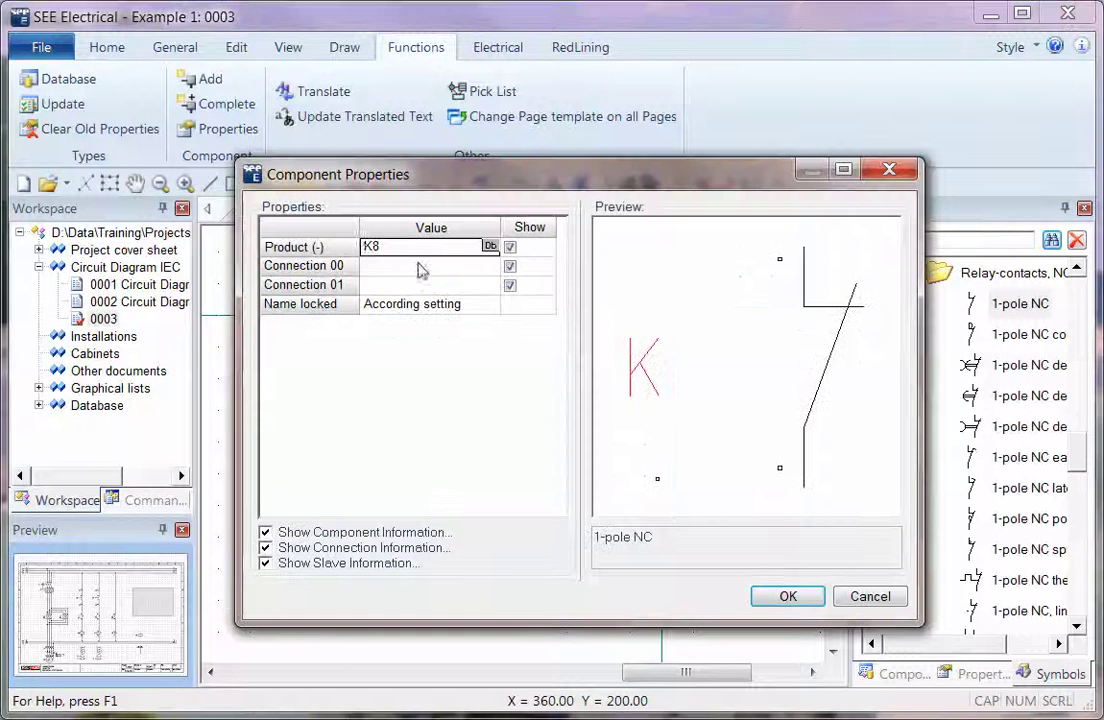
left_click(786, 596)
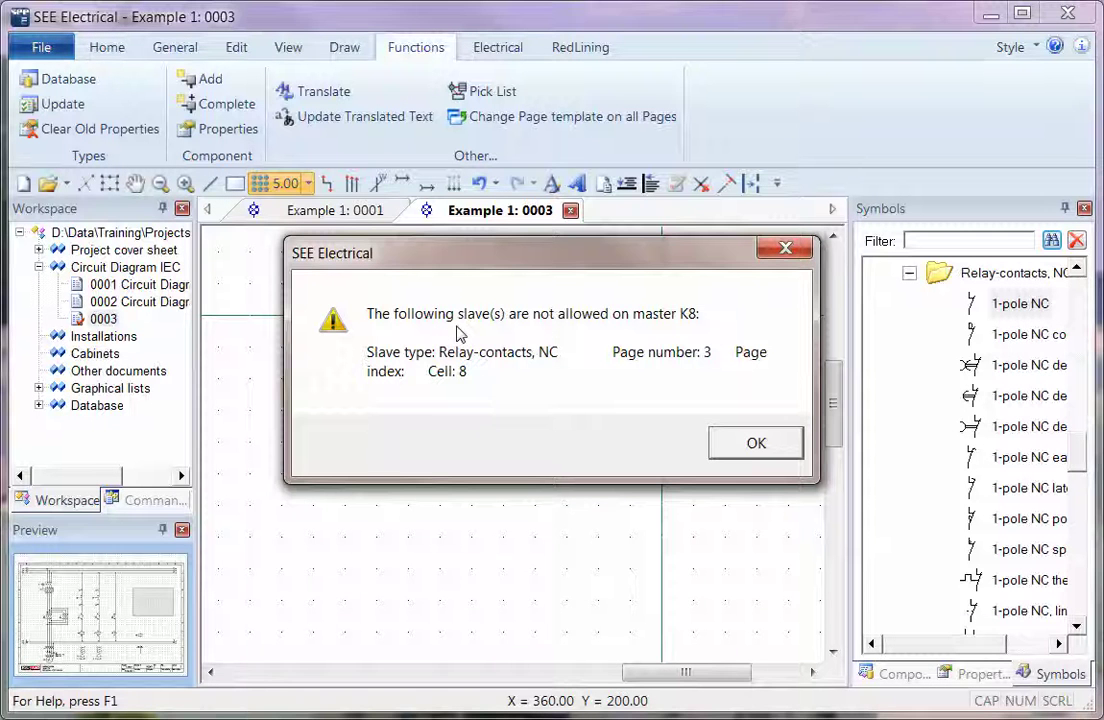
left_click(755, 441)
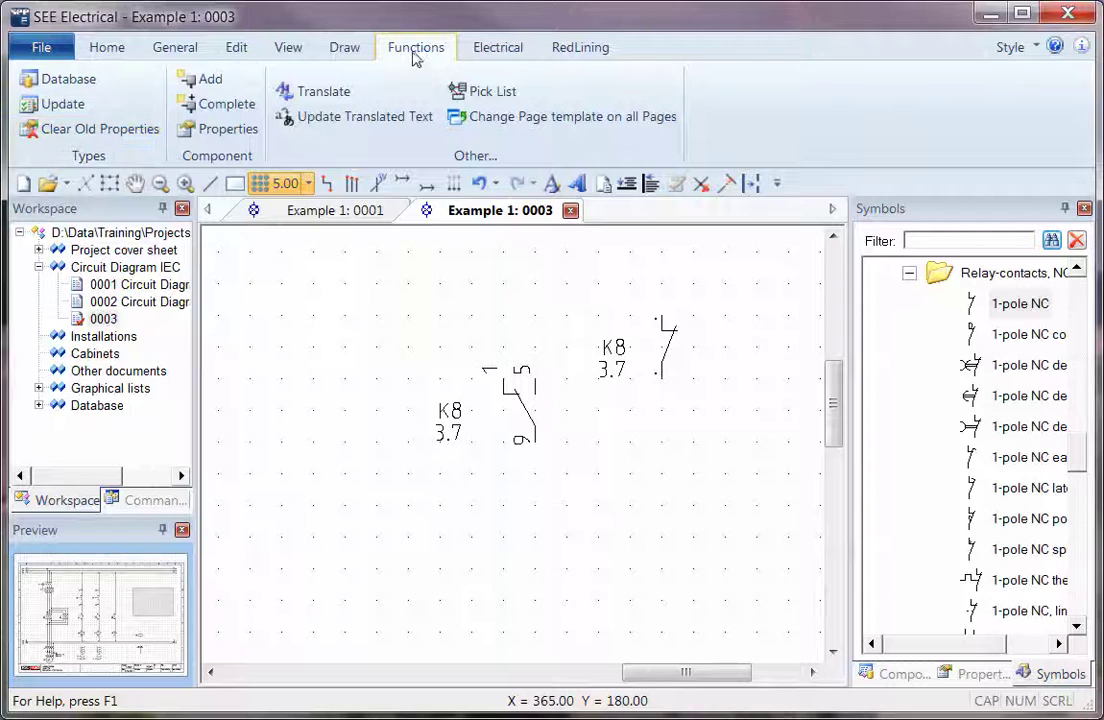
Search the type database manager for my4-ac24 and display the MY4-AC24 control relay's properties
left_click(72, 80)
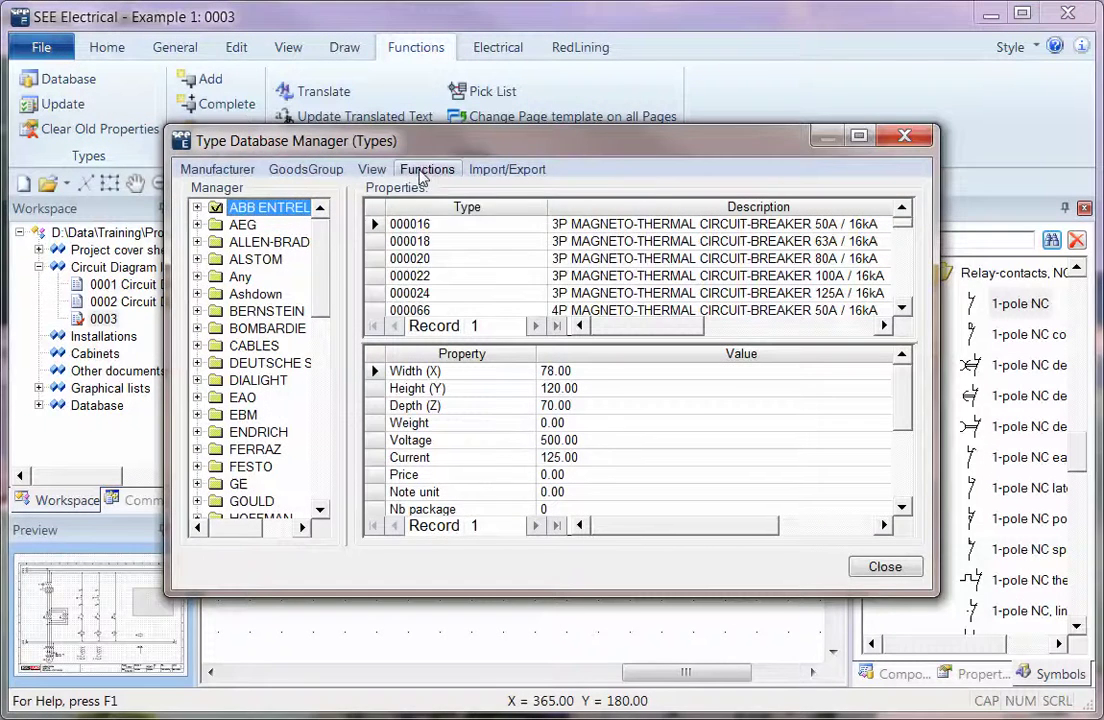
left_click(427, 170)
left_click(444, 227)
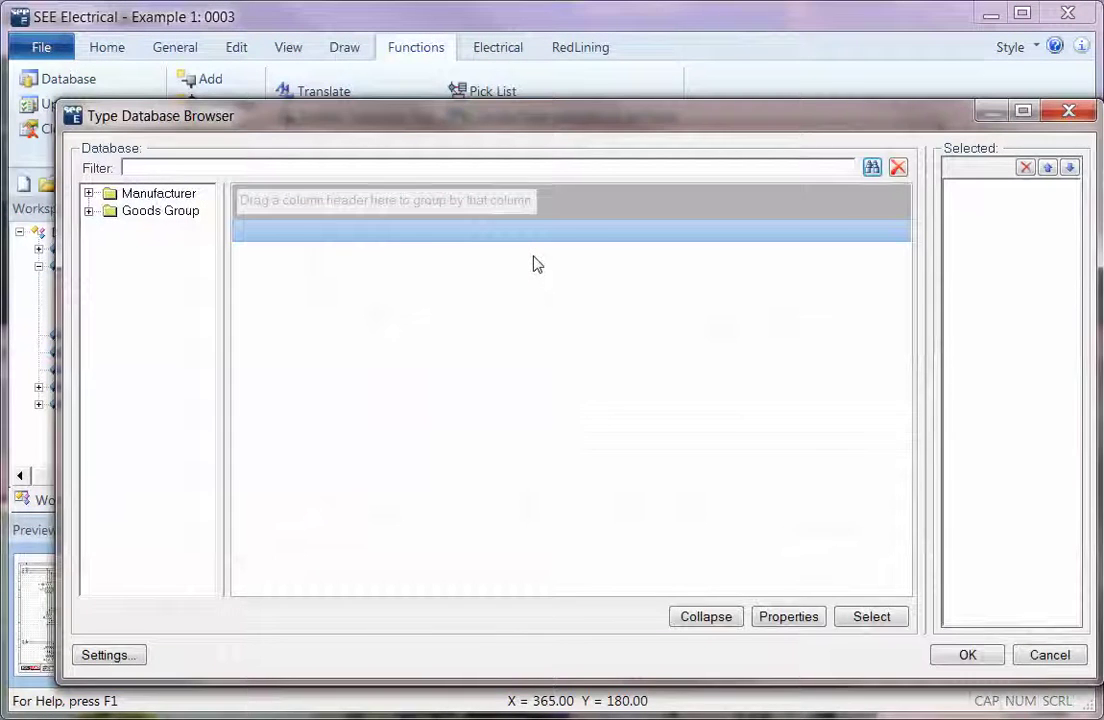
type("my4-ac24")
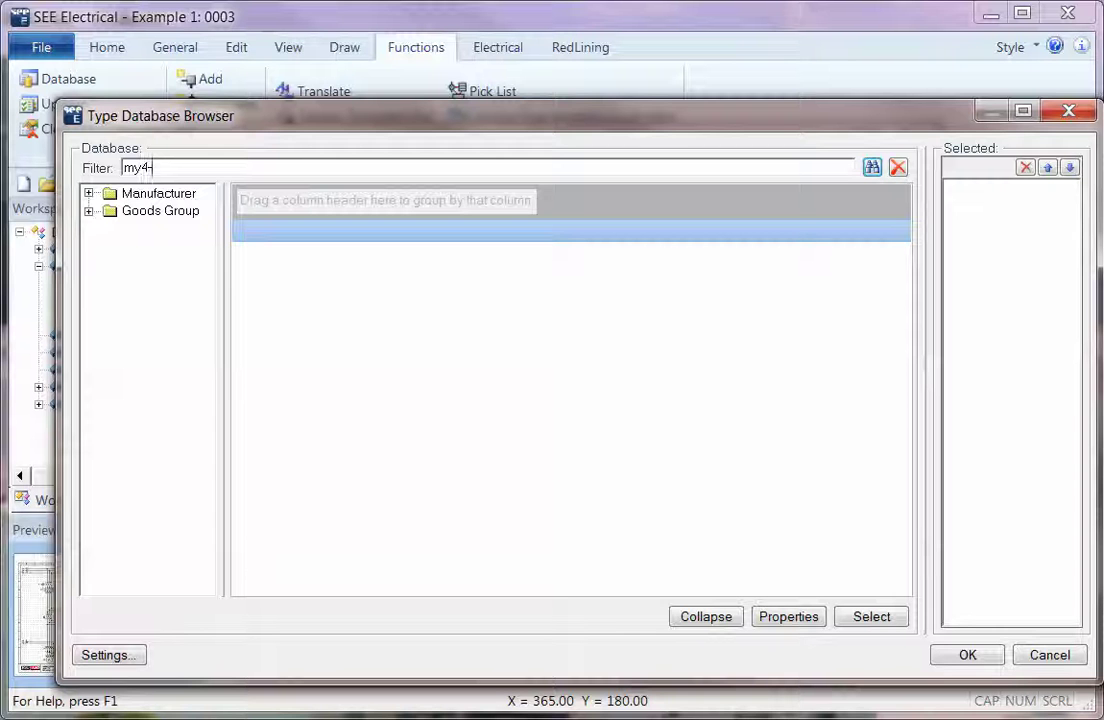
double_click(532, 252)
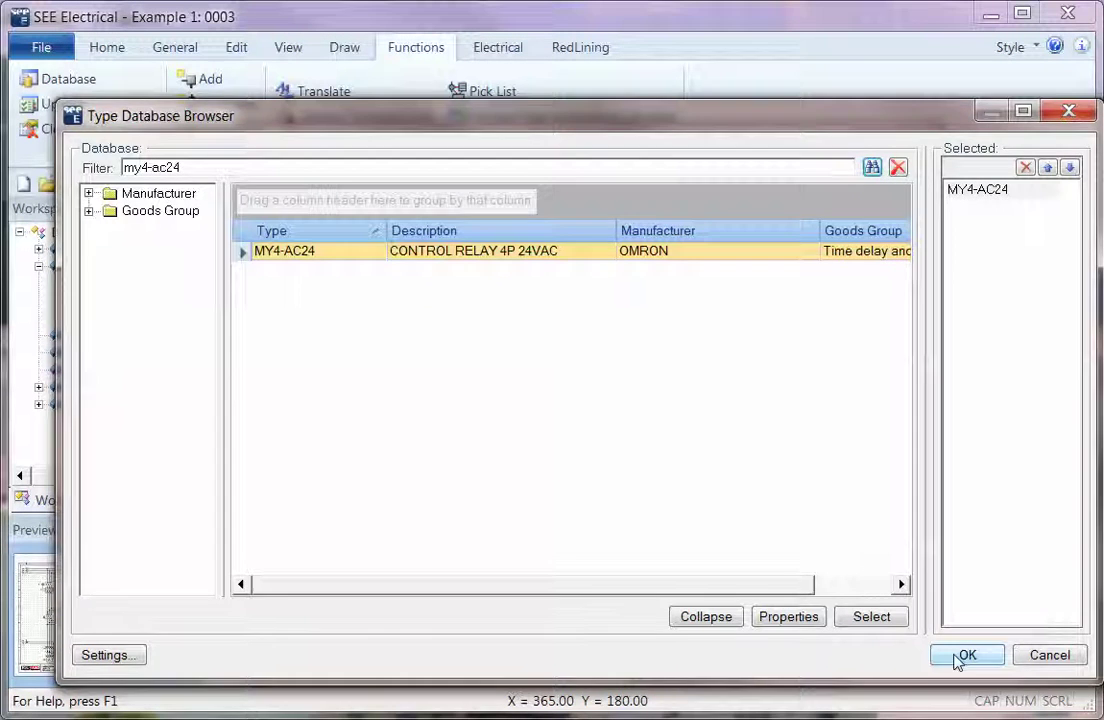
left_click(962, 656)
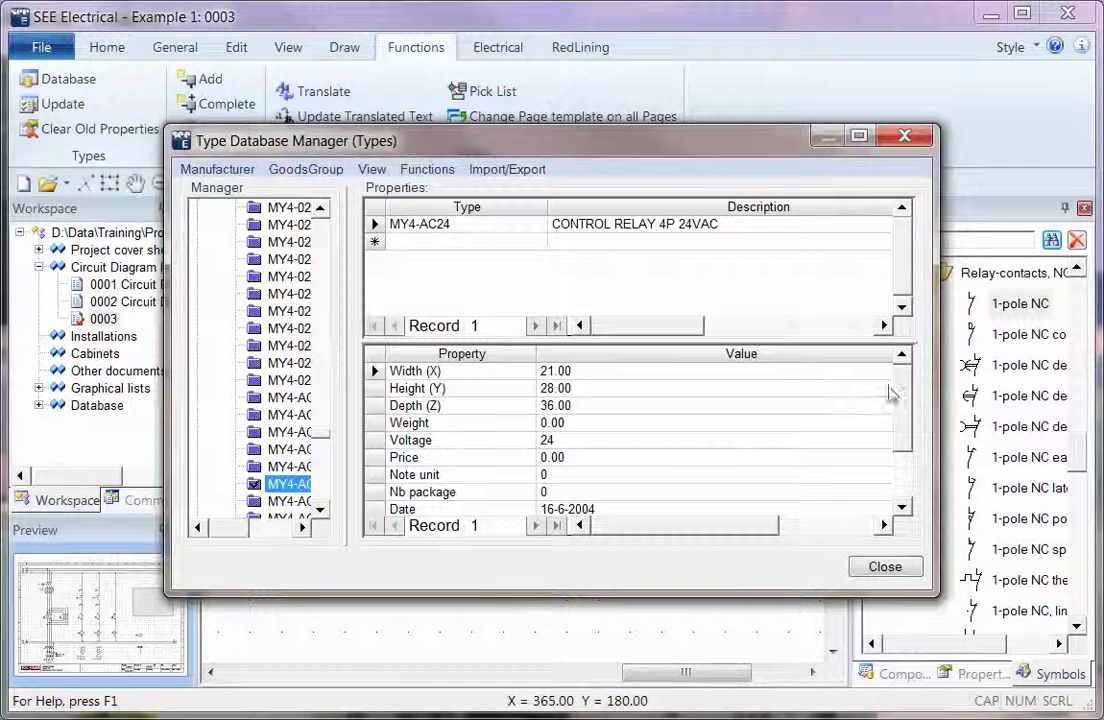
Examine the connections, IDs and symbols in the MY4-AC24 channel definitions, and close the type database manager
left_click(907, 444)
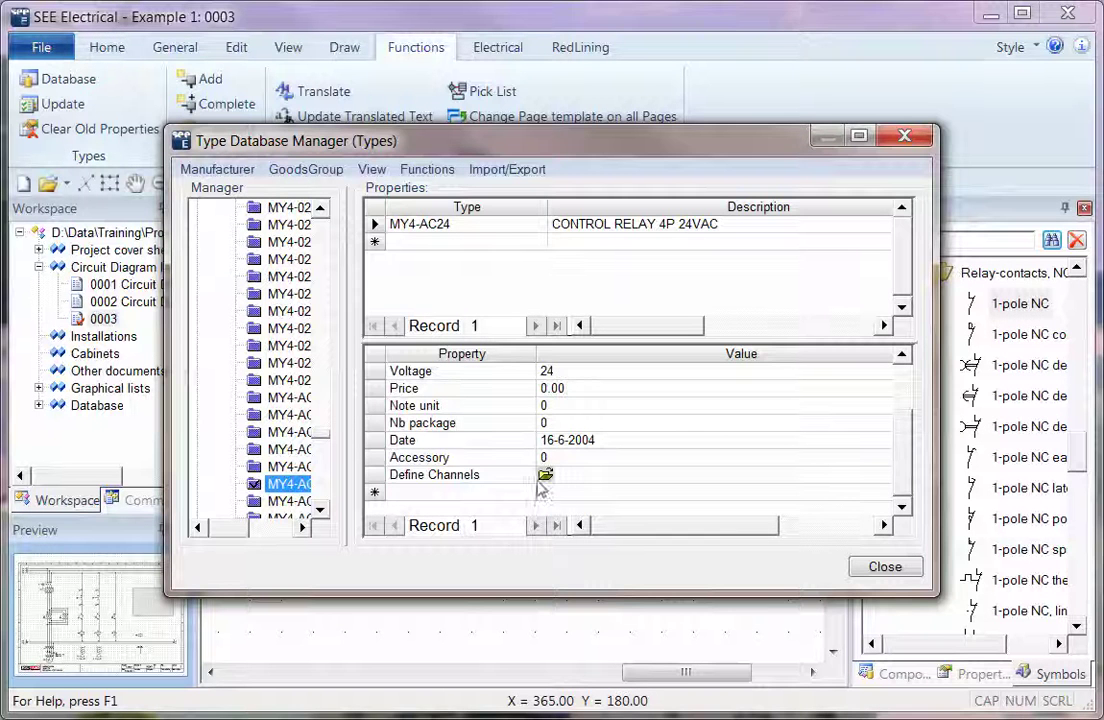
left_click(546, 477)
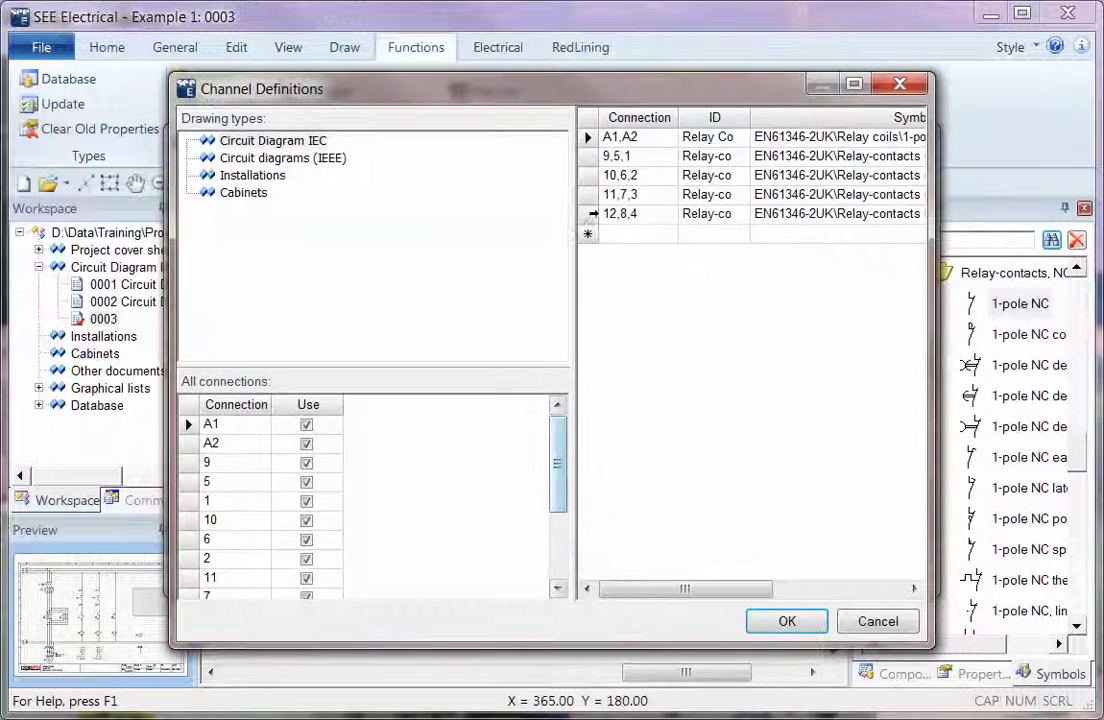
left_click_drag(575, 237, 368, 239)
left_click_drag(544, 117, 607, 117)
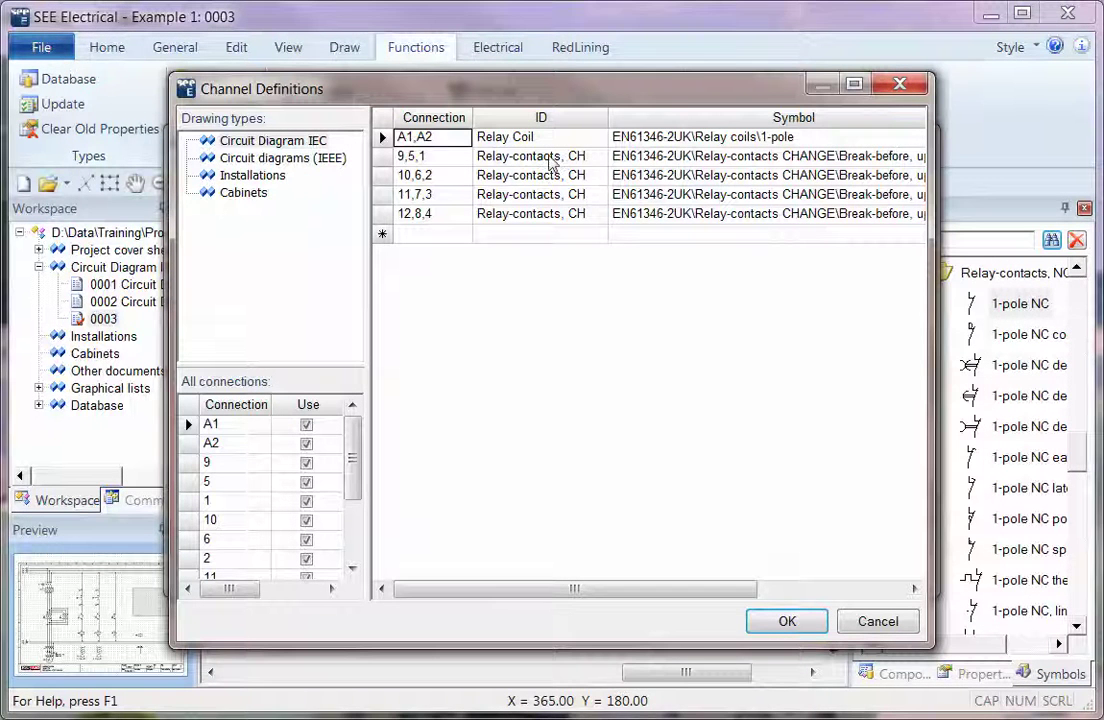
left_click(787, 621)
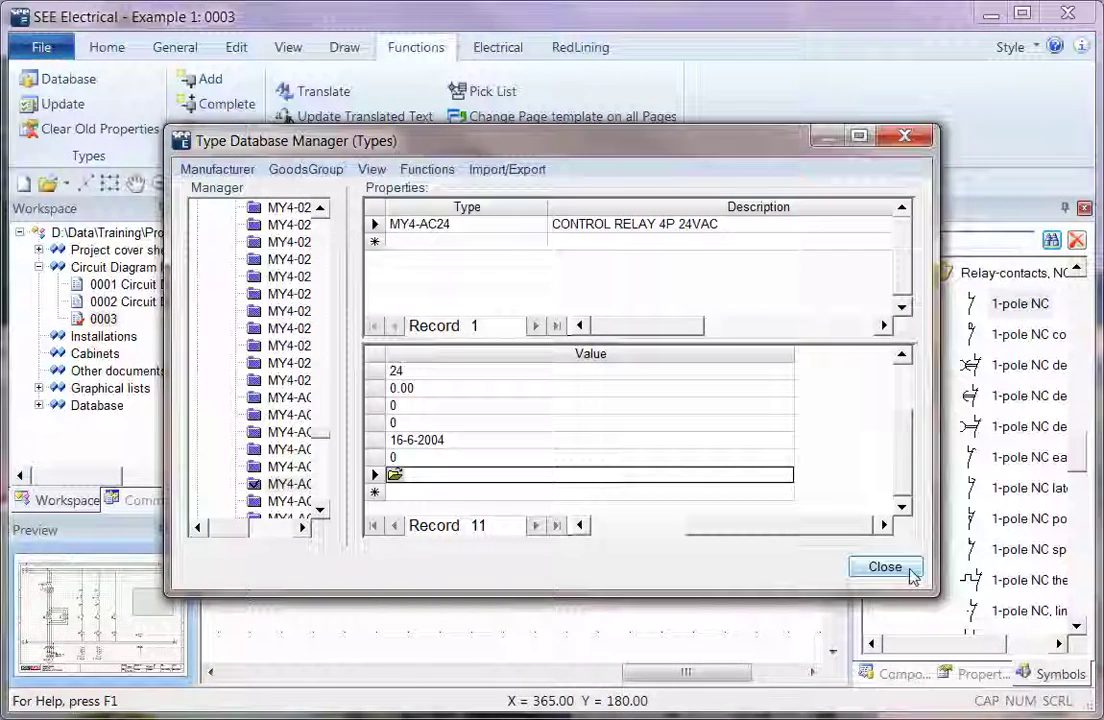
left_click(884, 567)
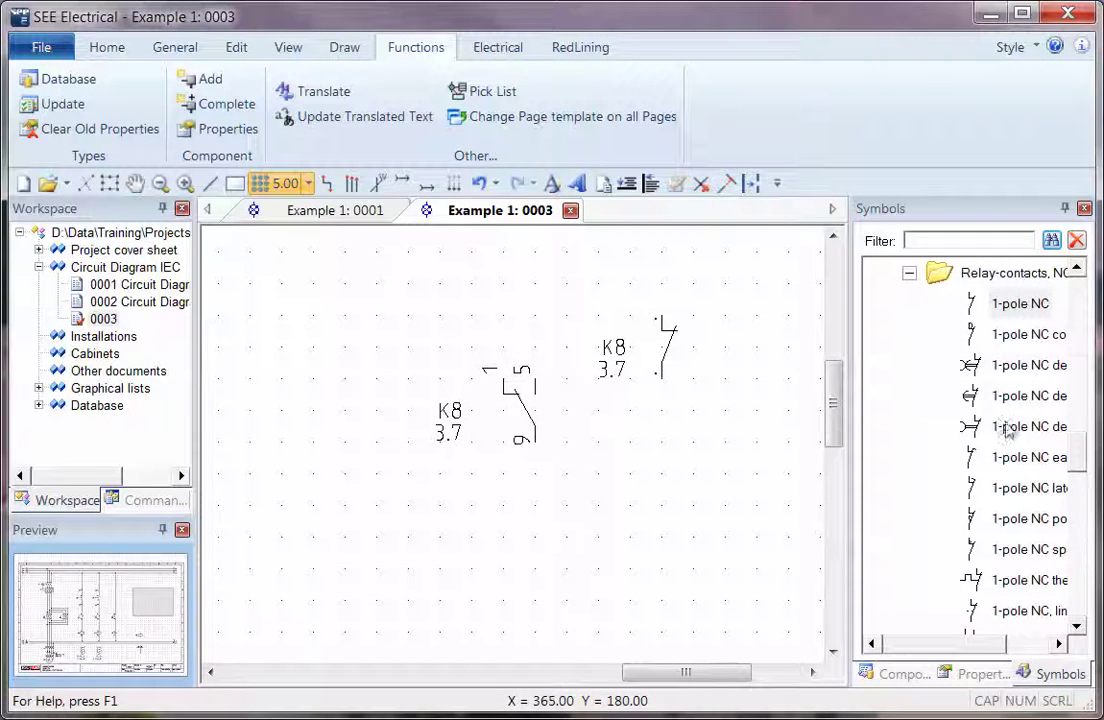
Place a 1-pole NO relay contact named K8 at X 360, Y 170, below the NC contact, acknowledging the warning
left_click(910, 274)
left_click(909, 302)
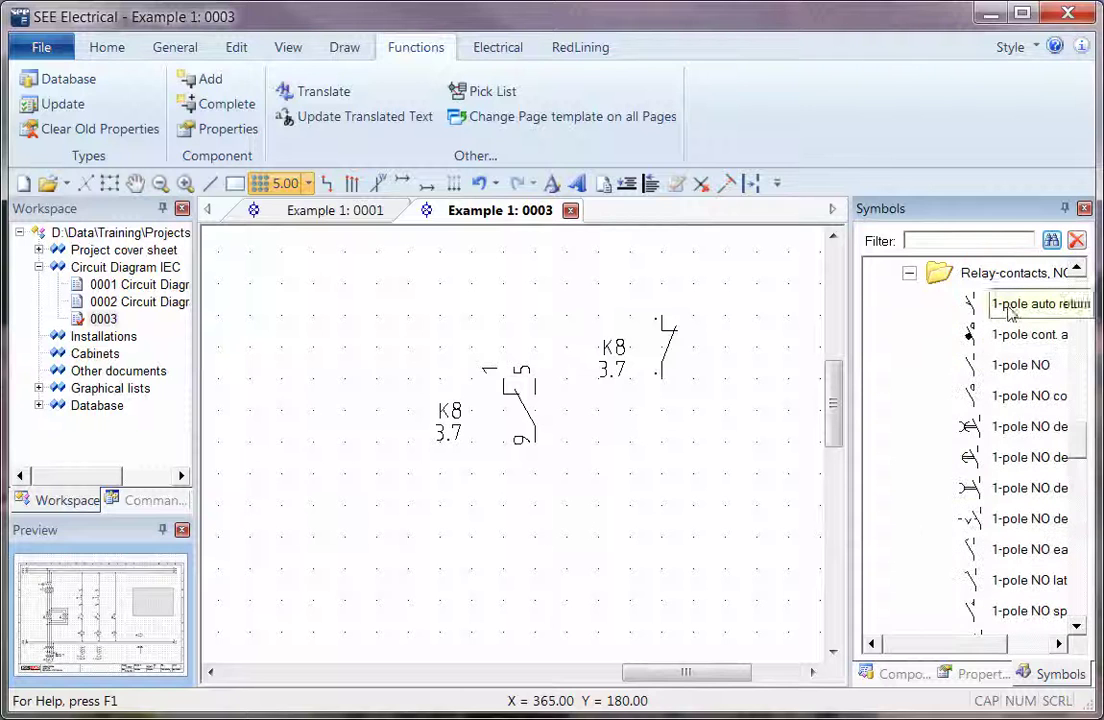
left_click_drag(975, 365, 660, 505)
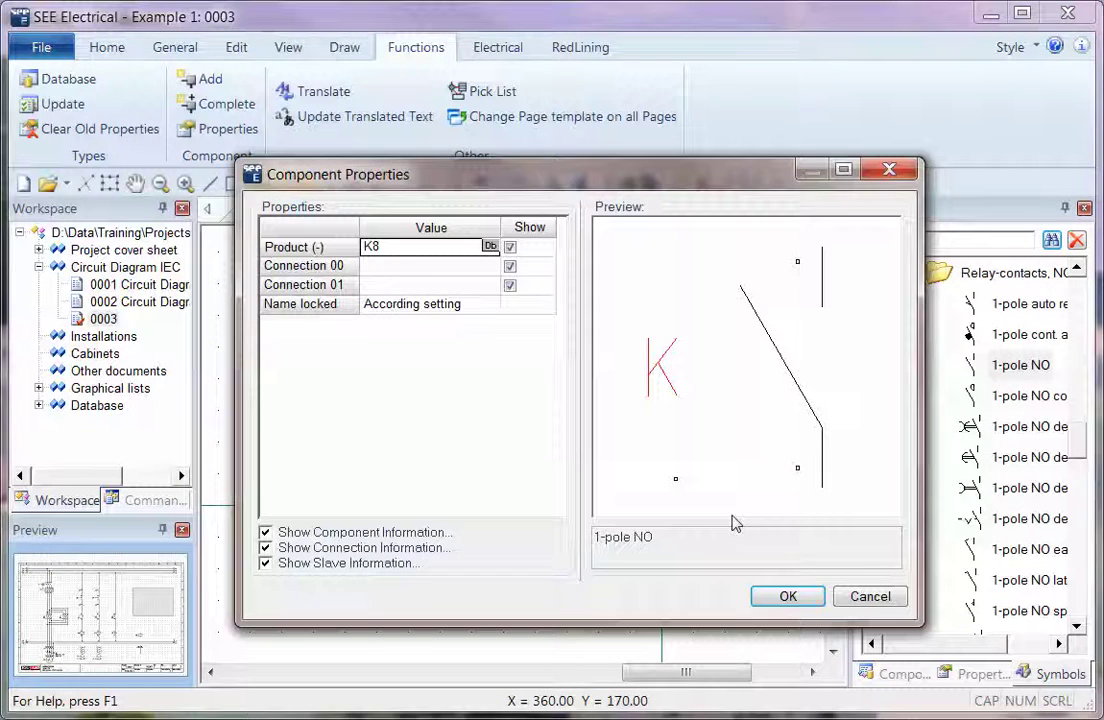
left_click(788, 596)
left_click(749, 468)
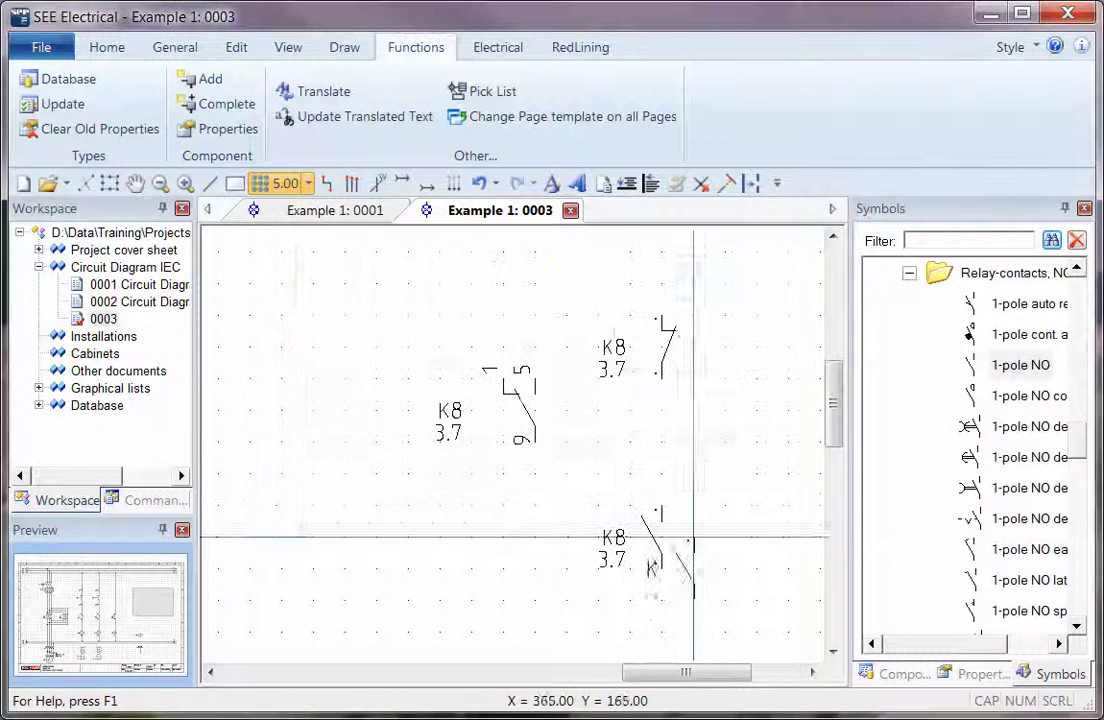
key("Escape")
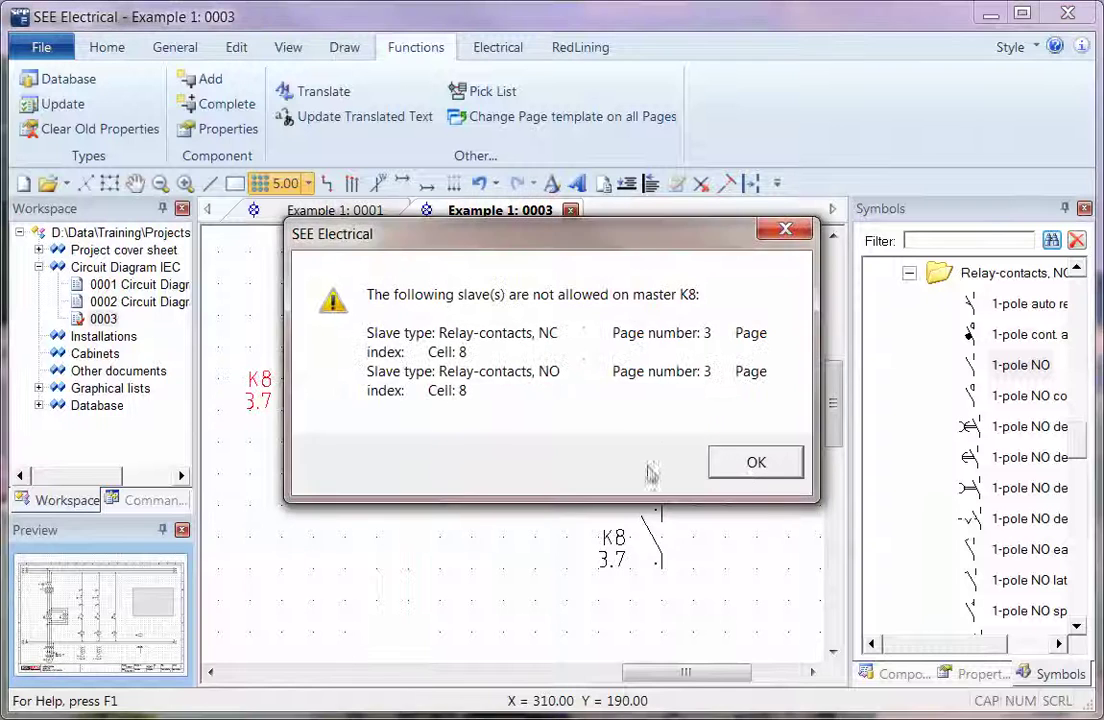
Explode the K8 NC contact at X 360, Y 200, acknowledging the slave warnings
left_click(757, 468)
right_click(666, 340)
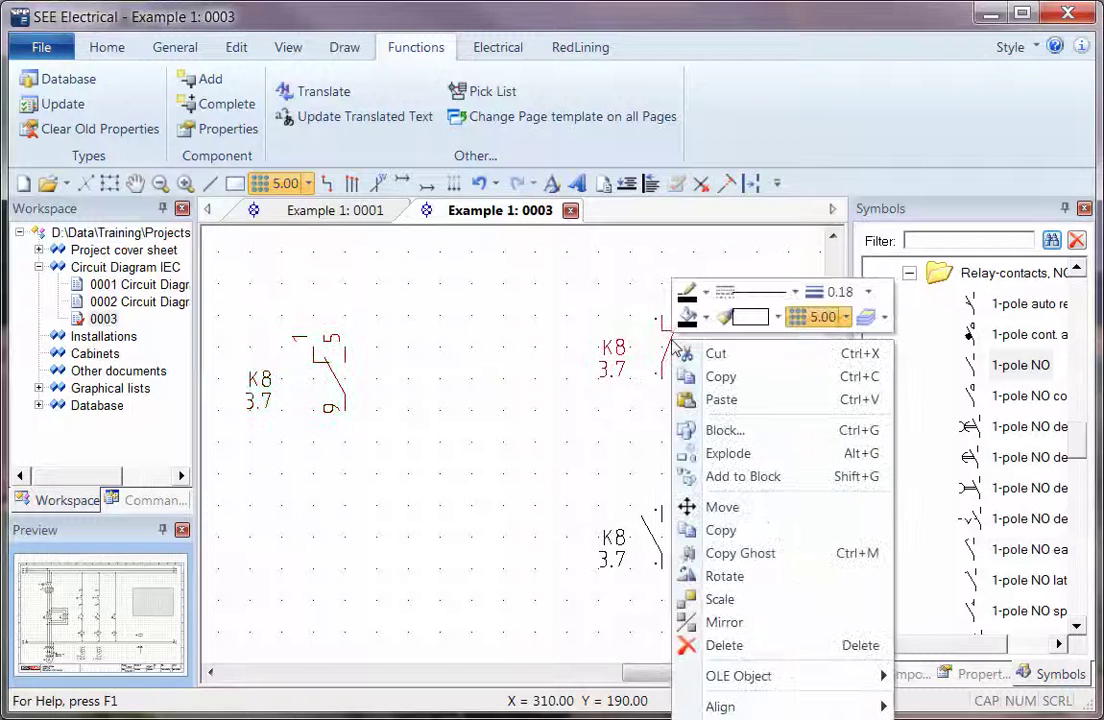
left_click(734, 453)
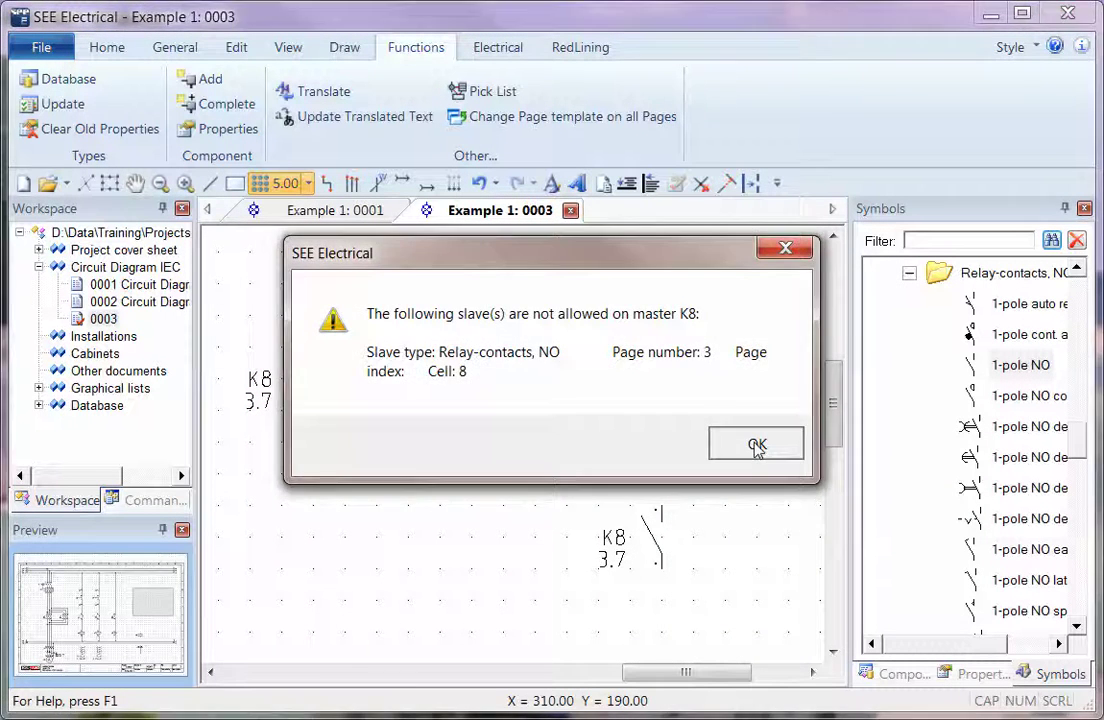
left_click(752, 443)
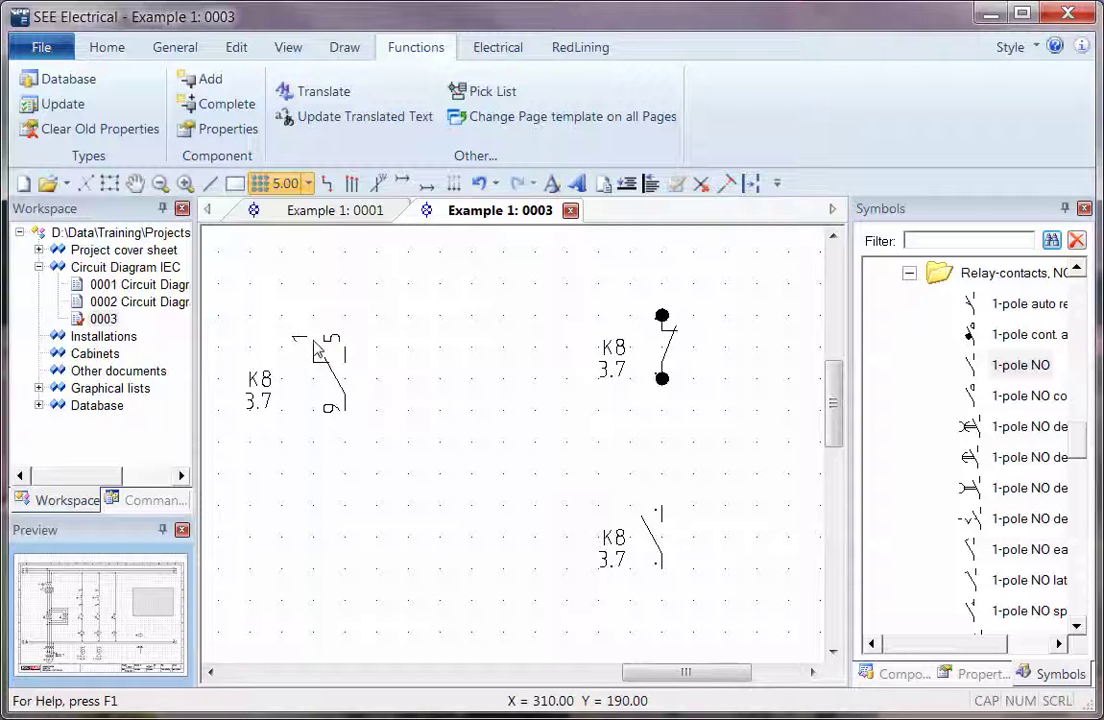
Explode the K8 NO contact below the NC contact
left_click(658, 545)
right_click(658, 545)
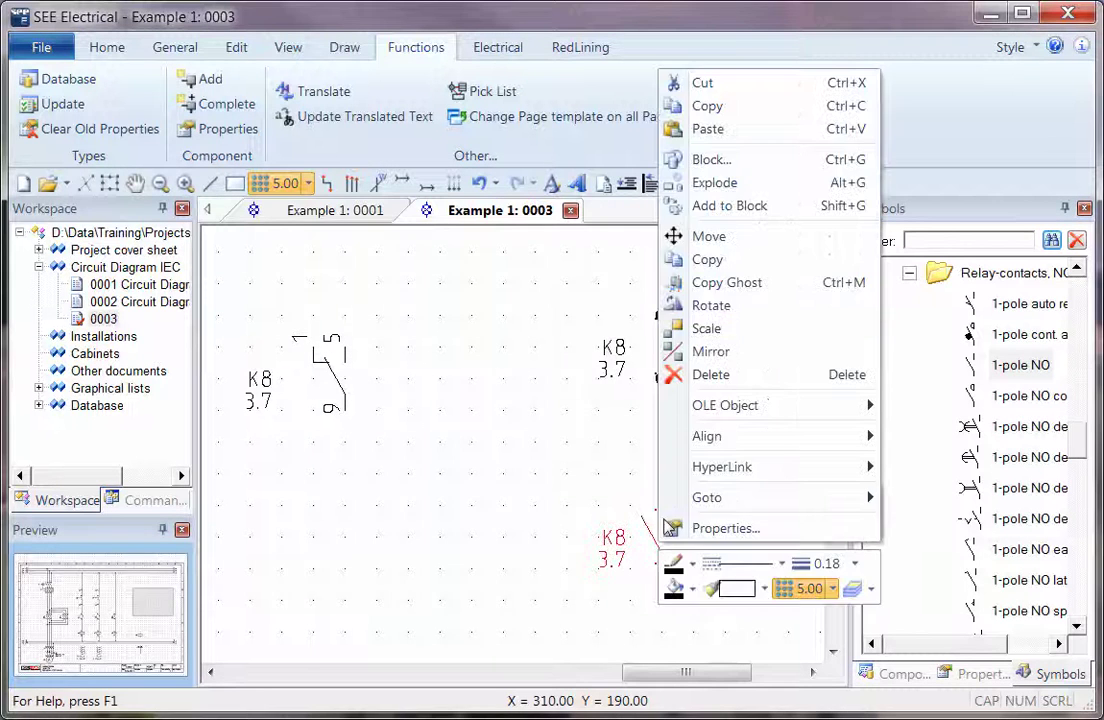
left_click(733, 186)
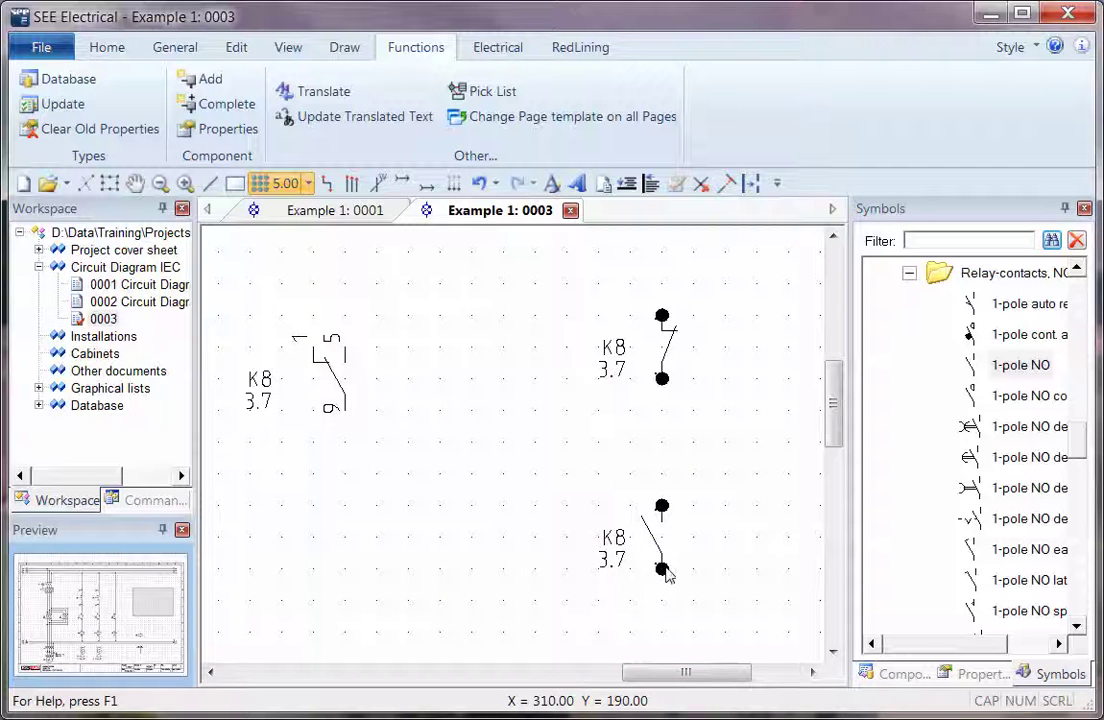
Add a connection point at X 360, Y 165 and block the exploded NO contact as Relay-contacts, CHANGE with Connection 02 hidden
mouse_move(675, 562)
left_mouse_down()
mouse_move(680, 545)
mouse_move(684, 567)
left_mouse_up()
left_click_drag(753, 648, 510, 451)
right_click(722, 513)
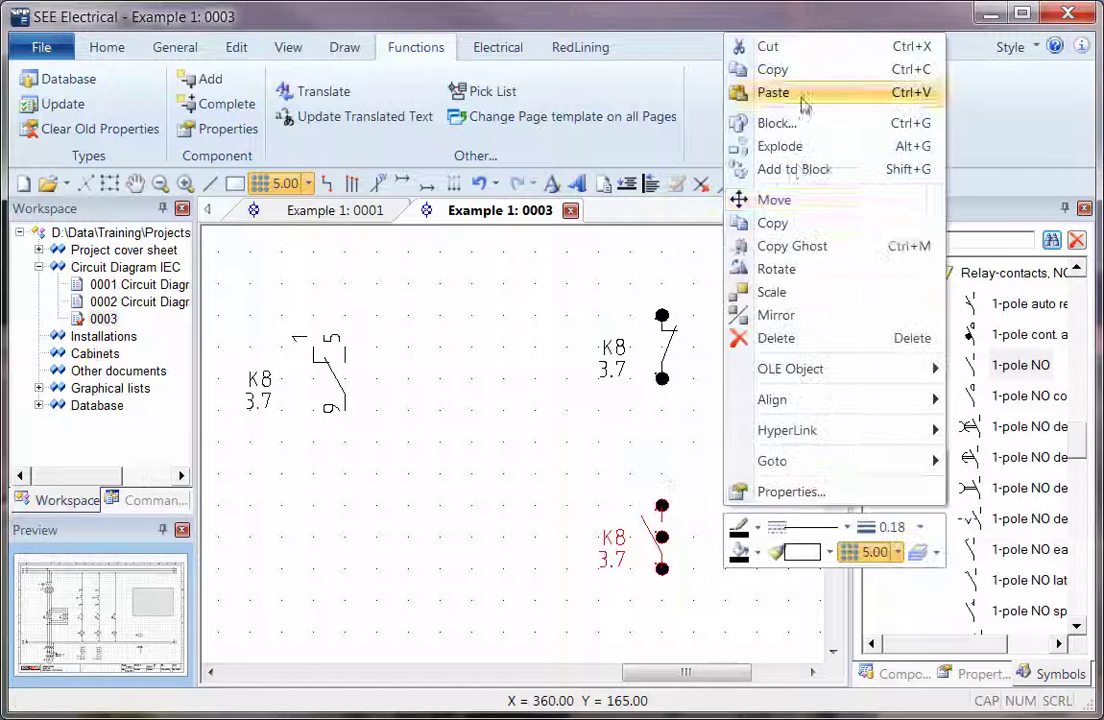
left_click(740, 124)
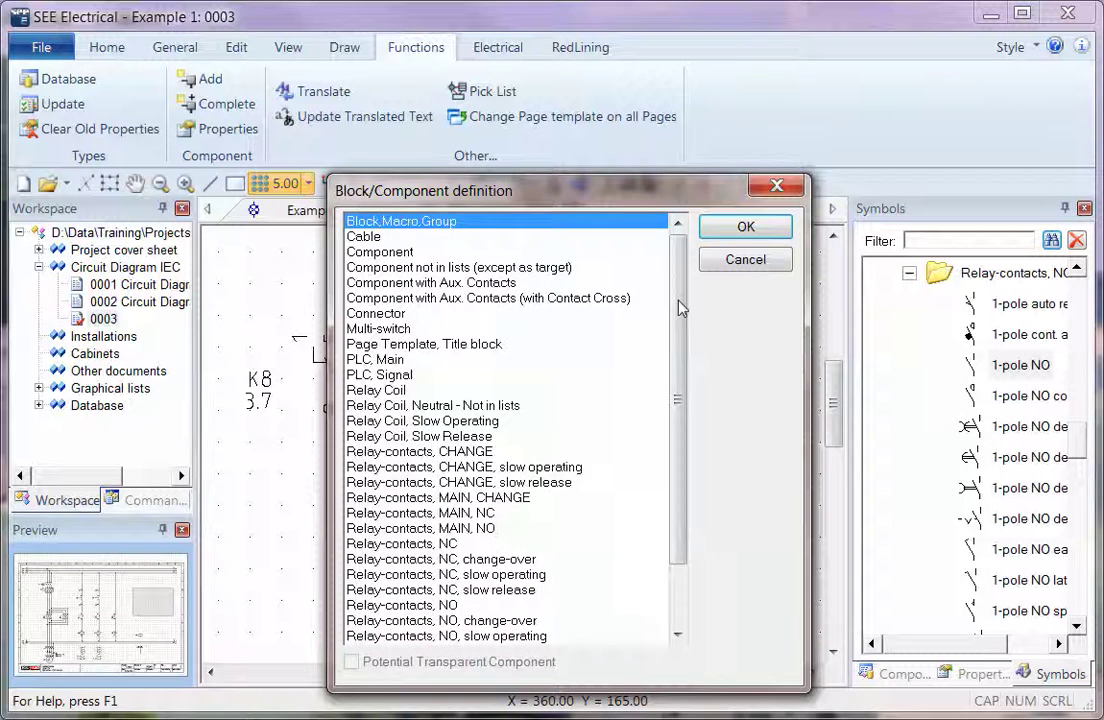
scroll(540, 380, "down", 2)
left_click(345, 374)
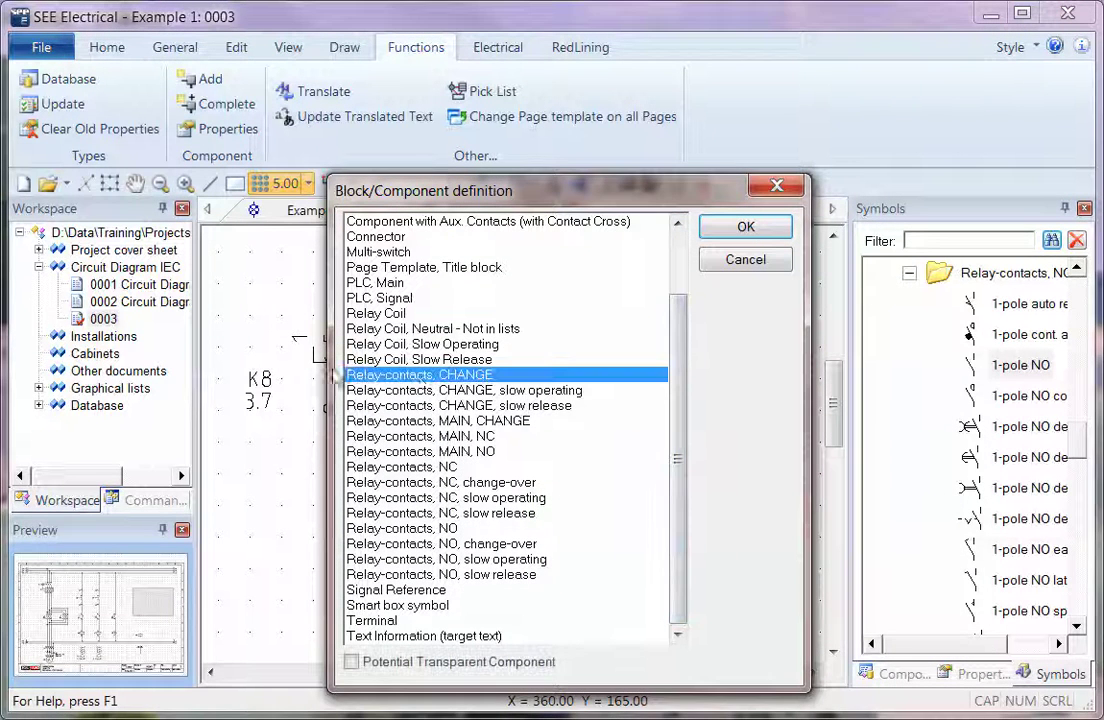
left_click(745, 229)
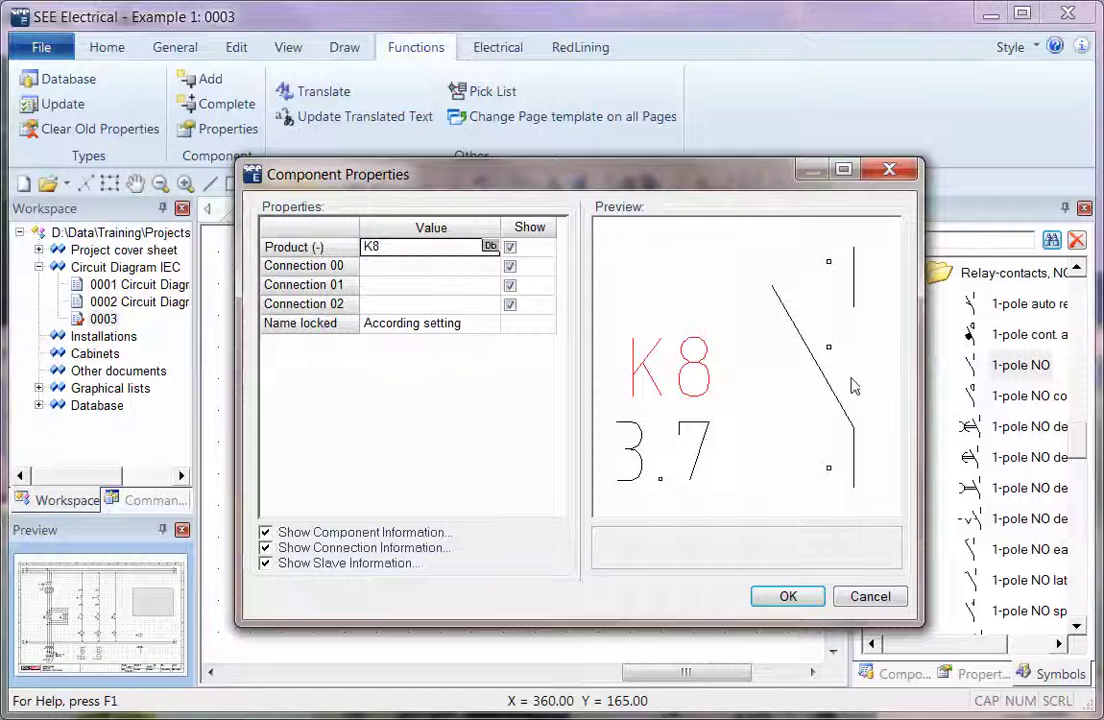
left_click(510, 304)
left_click(786, 597)
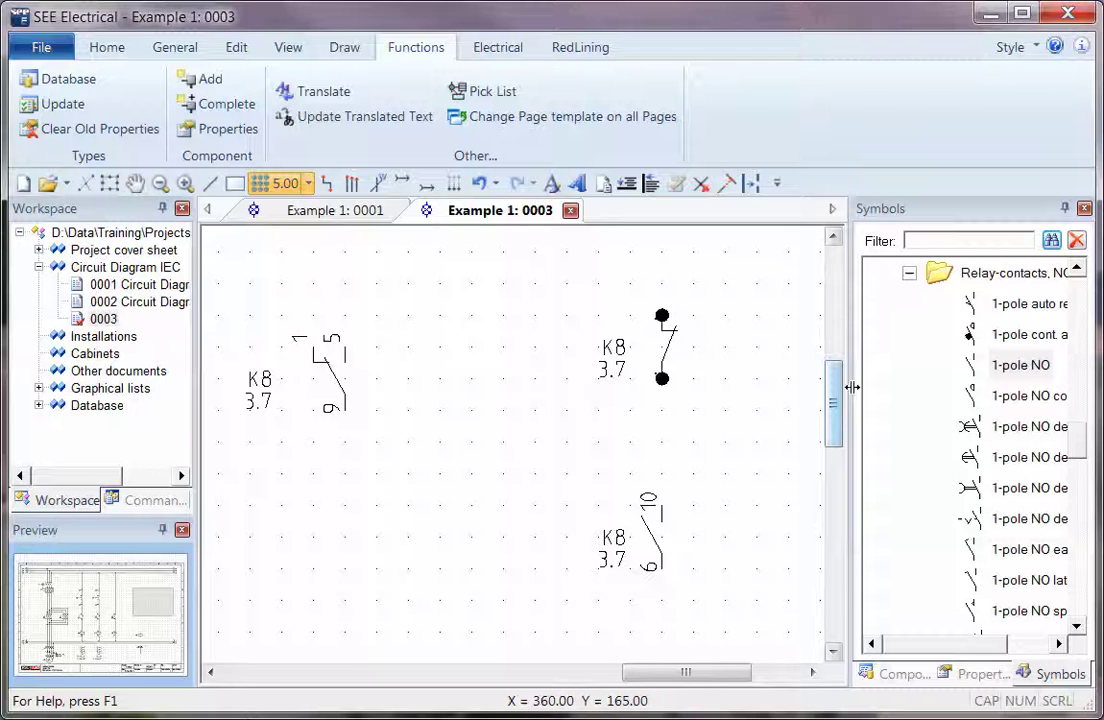
Add a connection point at X 365, Y 195 and block the exploded NC contact as Relay-contacts, CHANGE with Connection 01 hidden
mouse_move(836, 385)
left_mouse_down()
mouse_move(828, 558)
mouse_move(828, 398)
left_mouse_up()
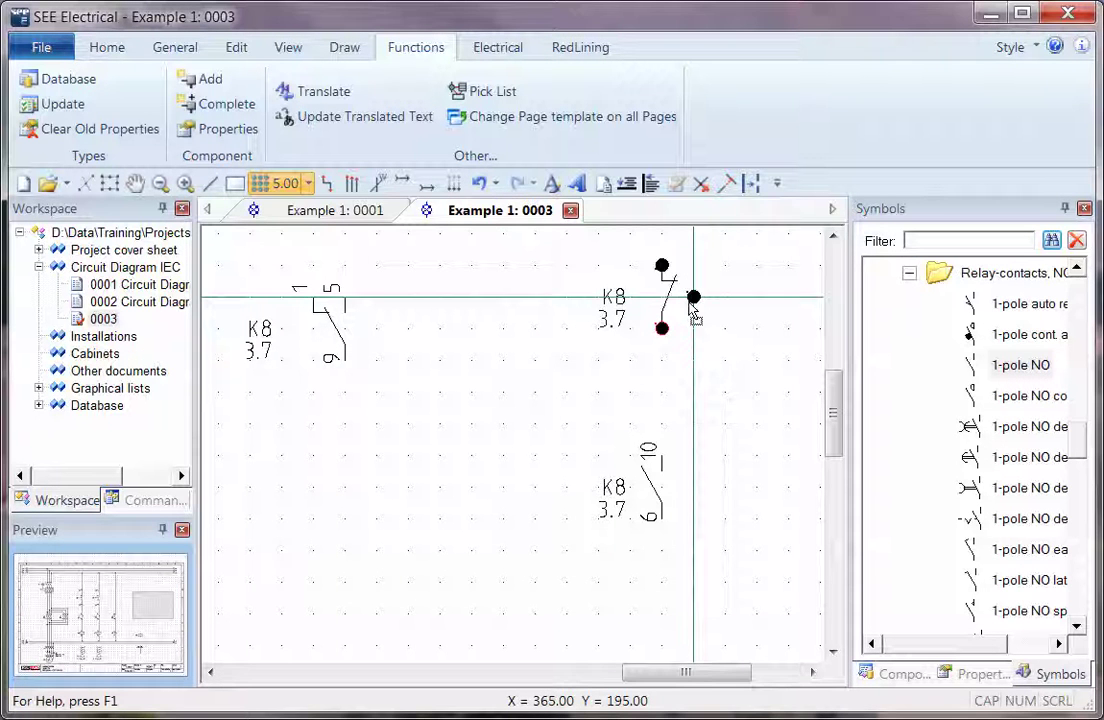
left_click(694, 298)
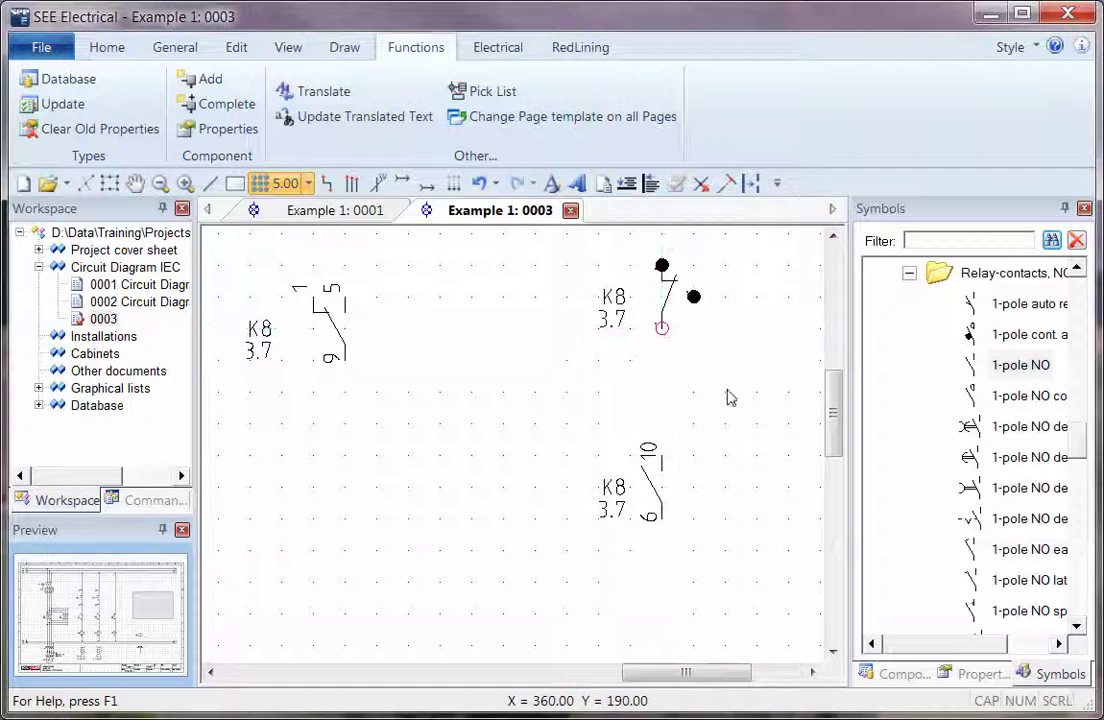
left_click_drag(712, 374, 560, 256)
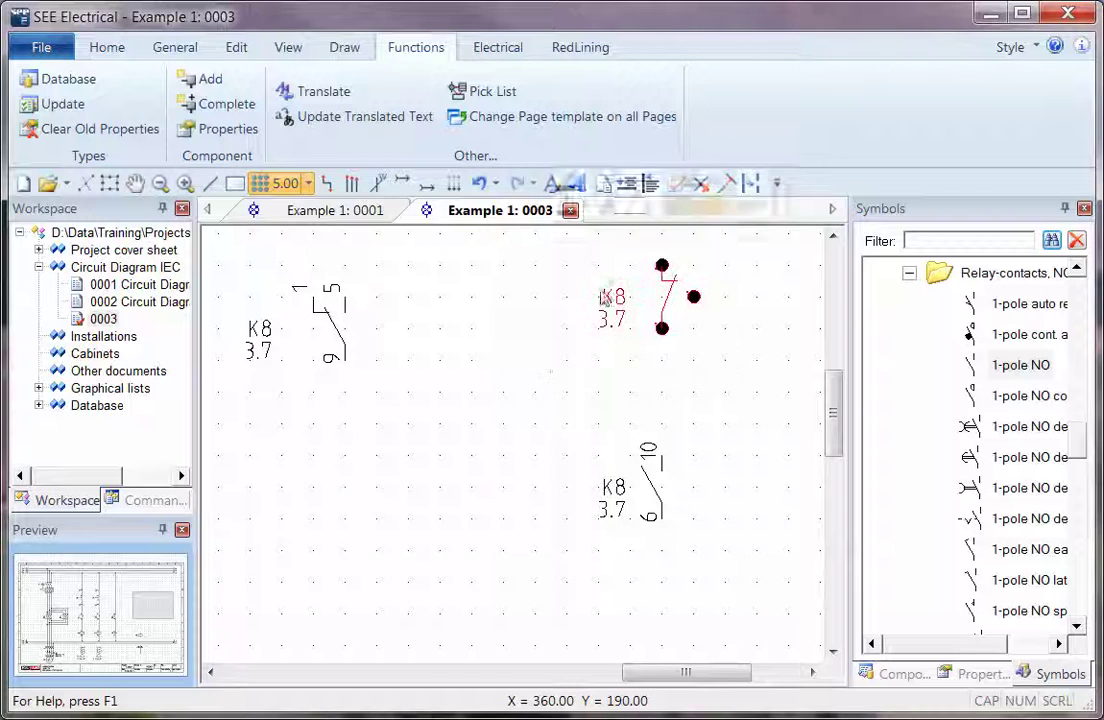
right_click(538, 368)
left_click(600, 456)
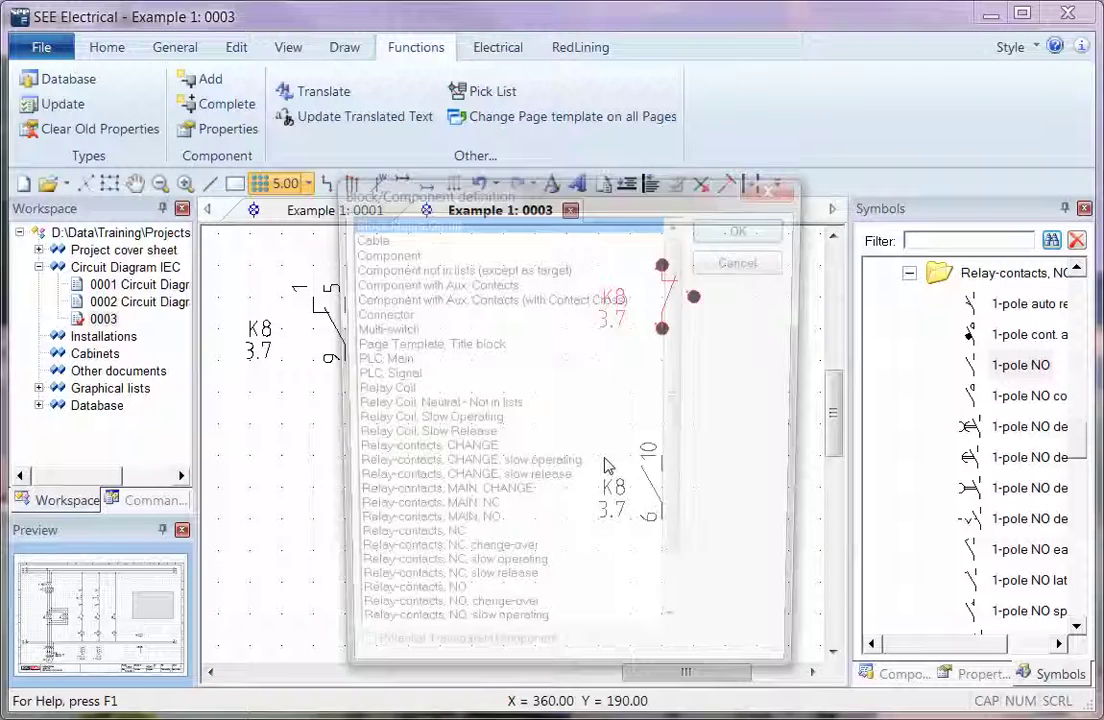
scroll(686, 320, "down", 2)
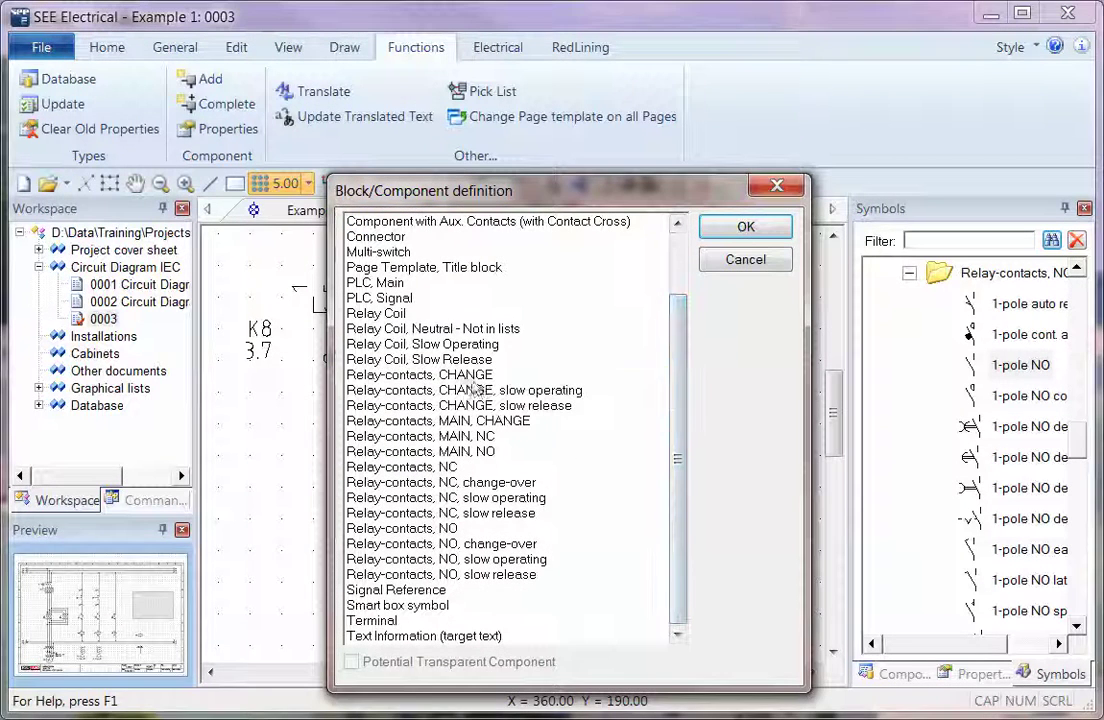
left_click(500, 376)
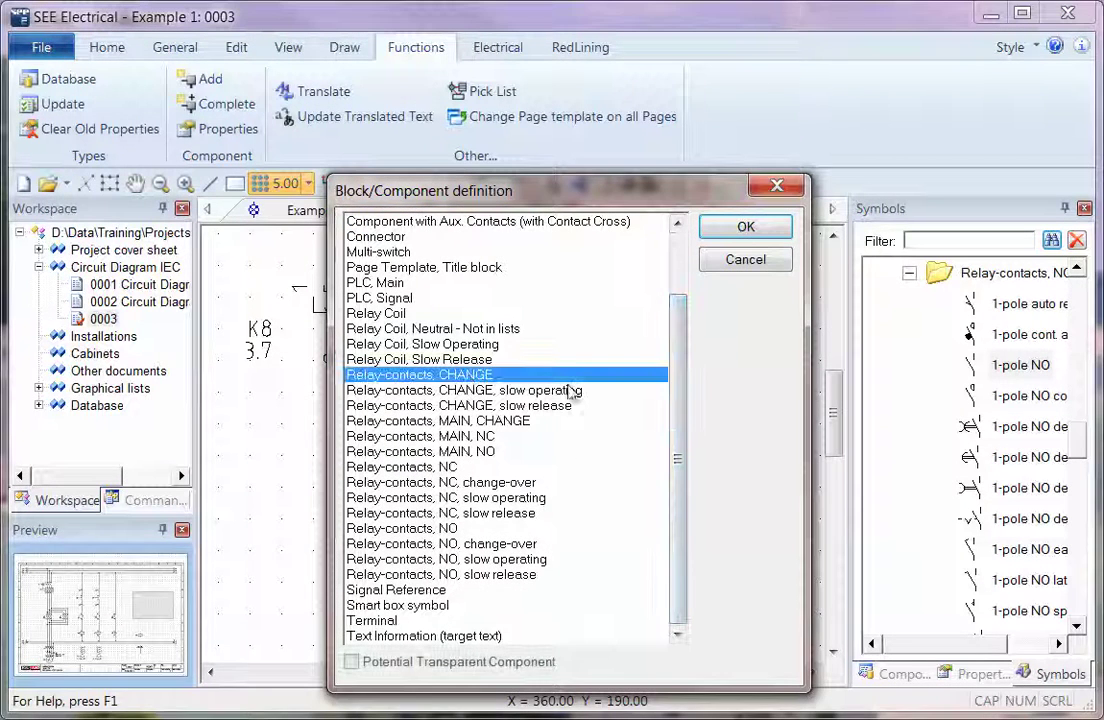
left_click(746, 229)
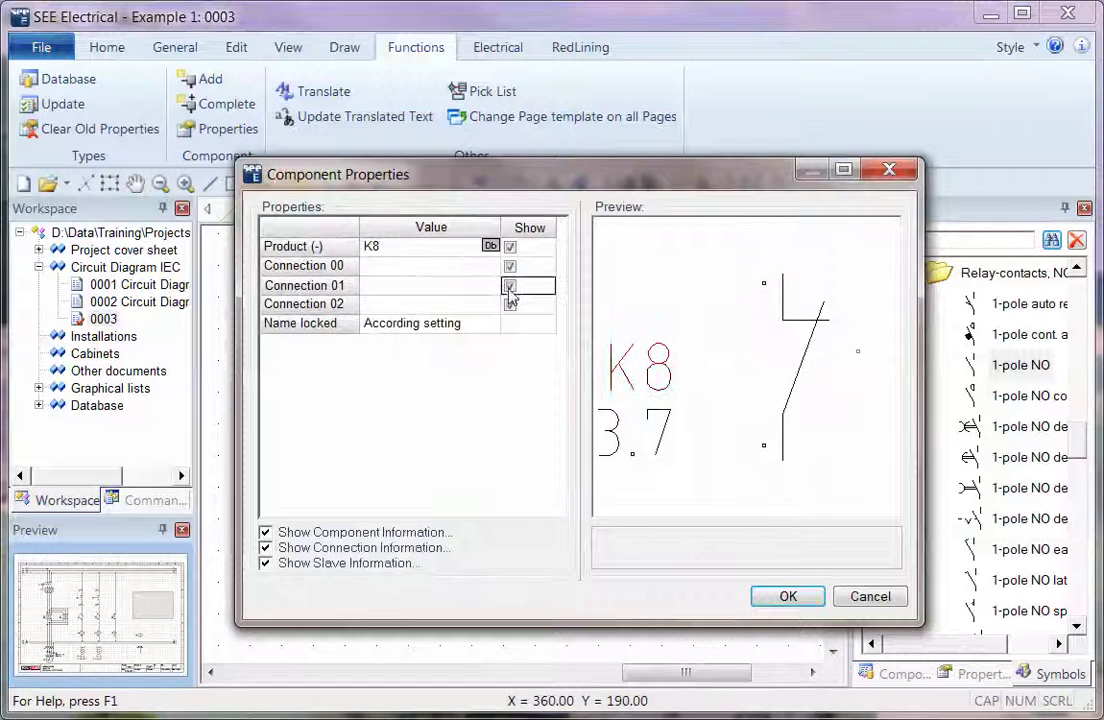
left_click(510, 287)
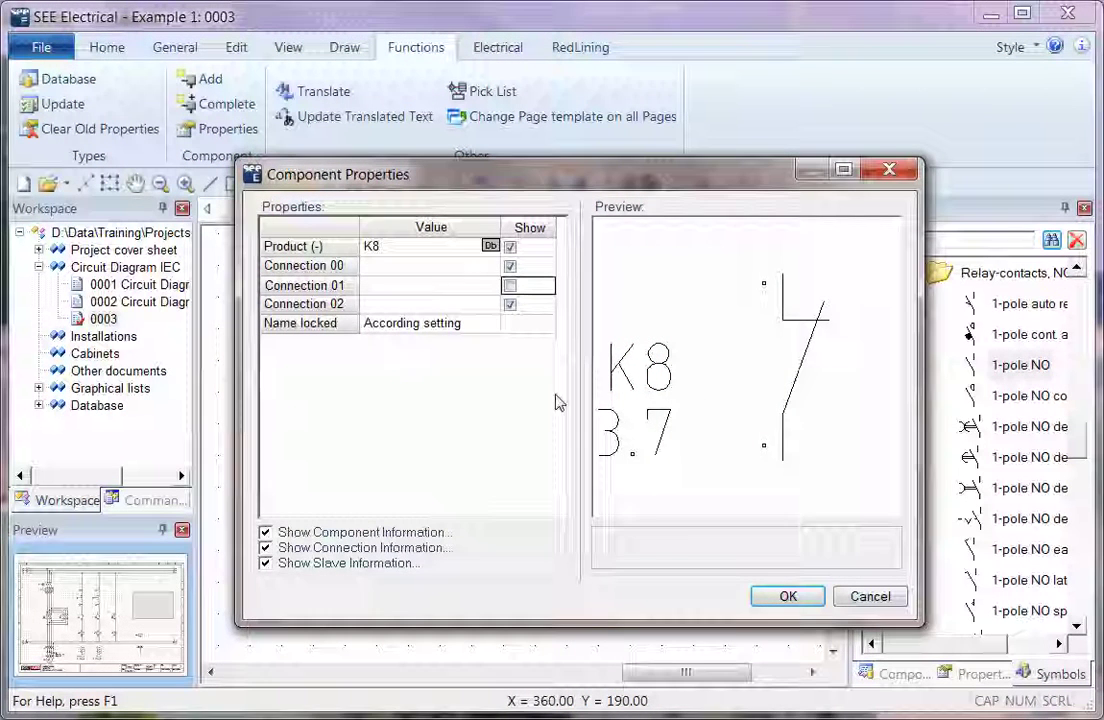
left_click(786, 595)
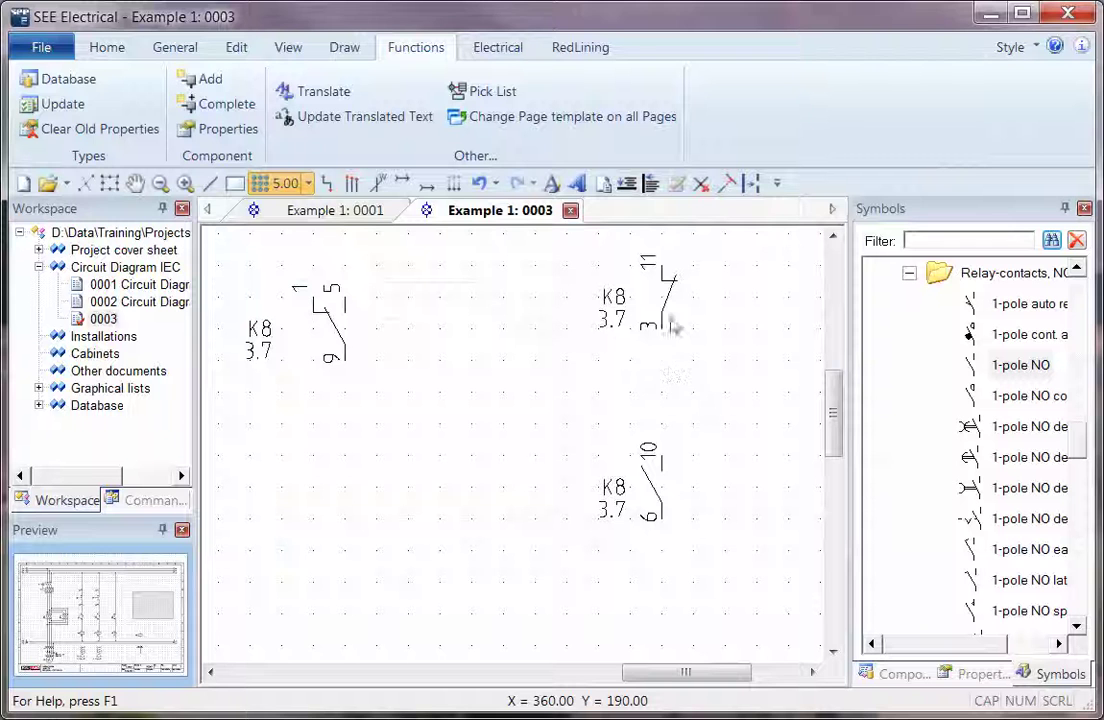
Create a new symbol folder named changeover# in the Custom symbol library
left_click_drag(834, 411, 830, 577)
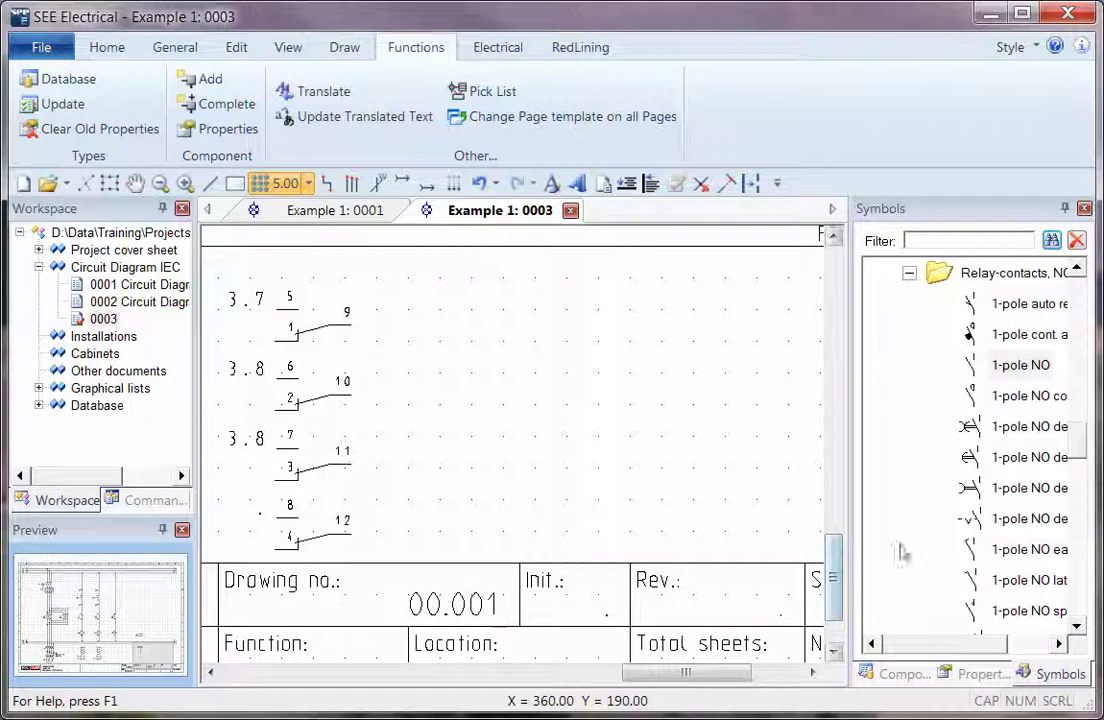
left_click_drag(1084, 448, 1094, 307)
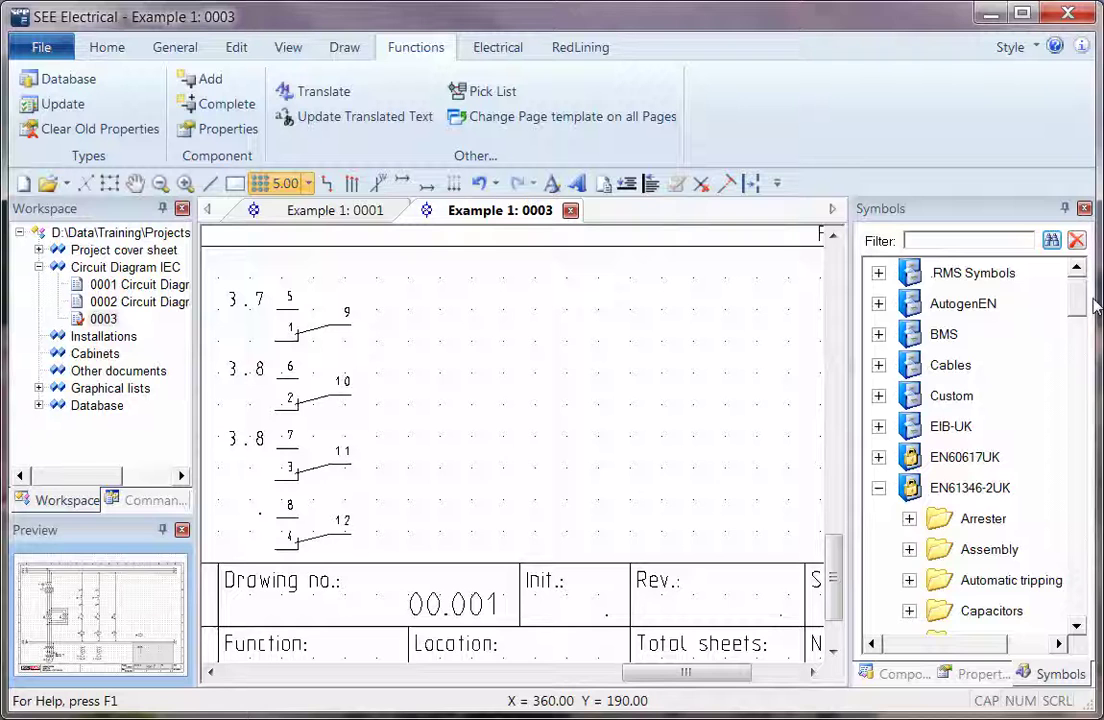
left_click(878, 395)
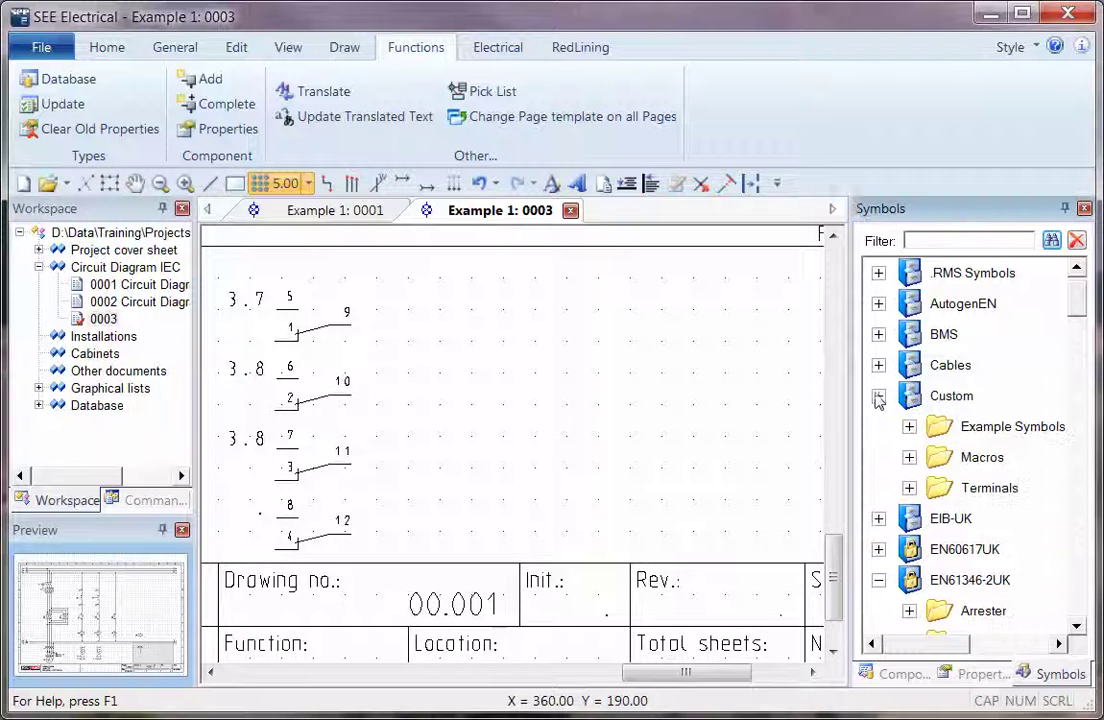
mouse_move(830, 557)
left_mouse_down()
mouse_move(845, 455)
mouse_move(875, 405)
left_mouse_up()
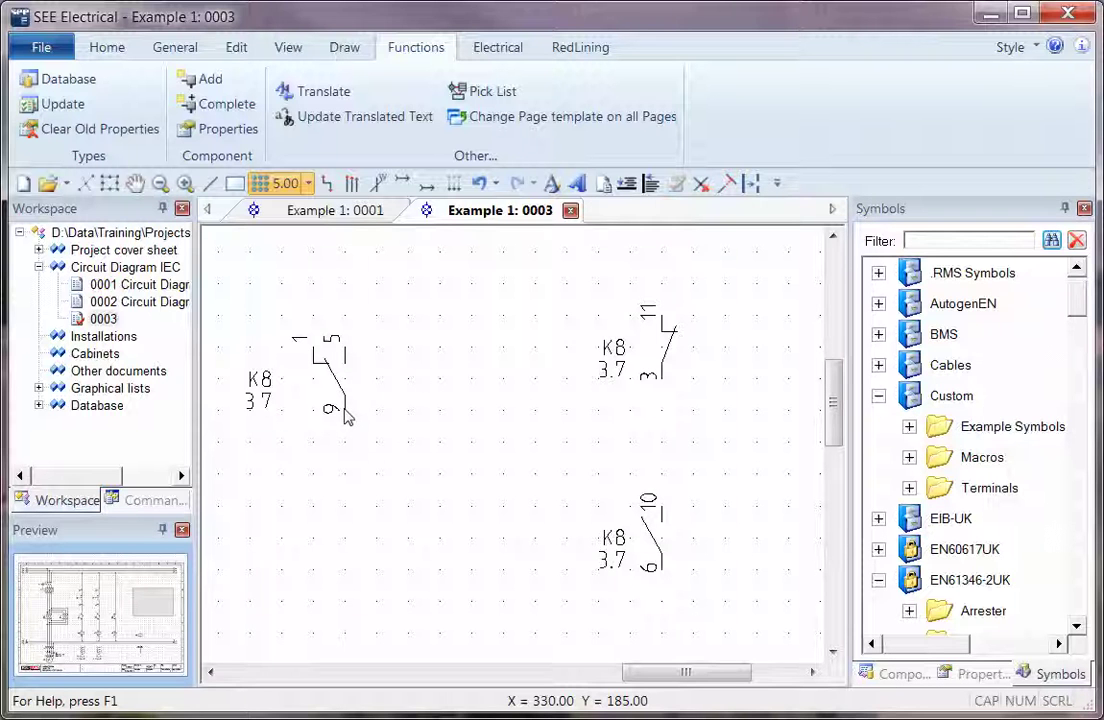
right_click(951, 396)
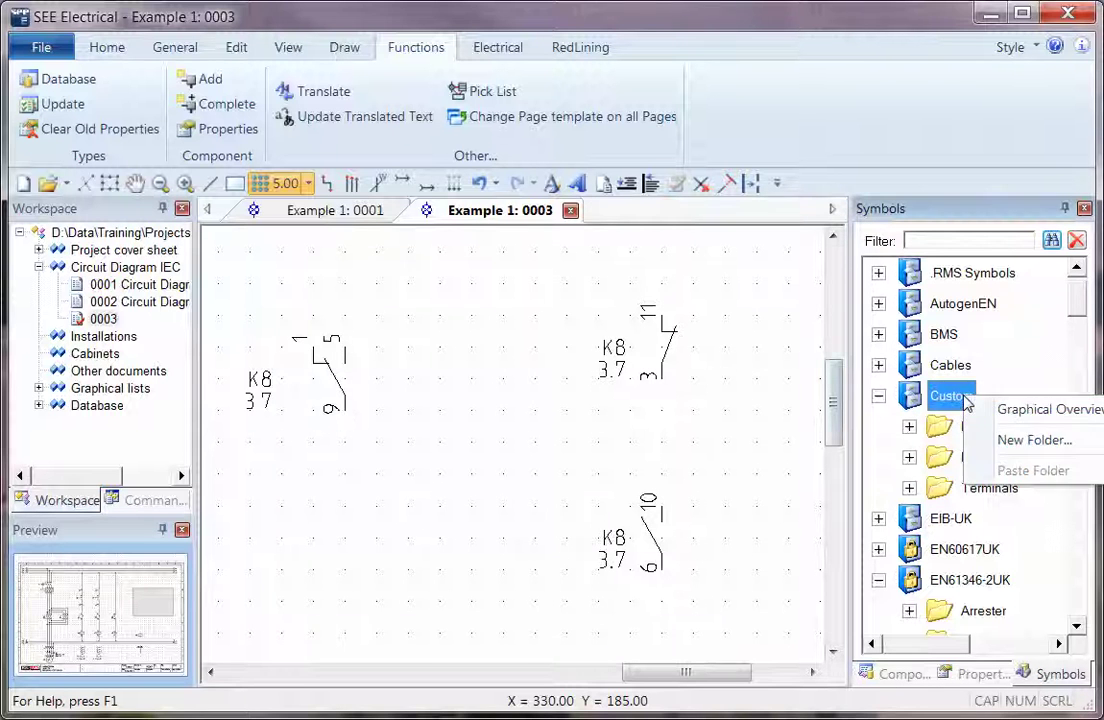
left_click(1012, 442)
type("cha")
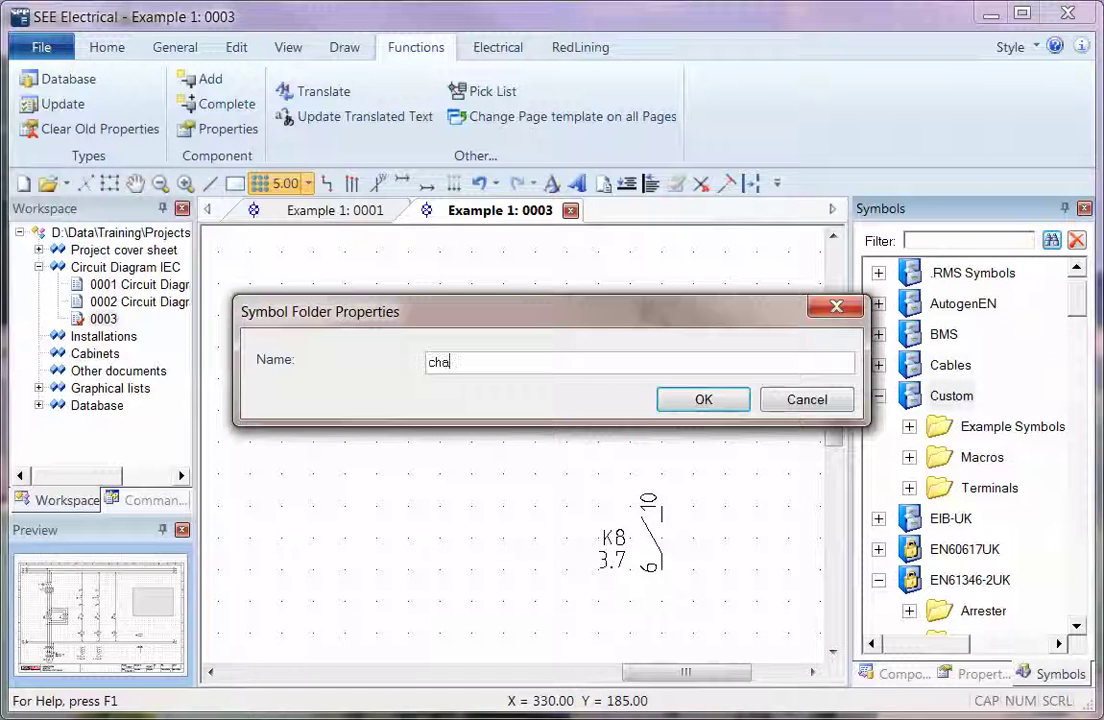
type("ngeover")
key("Return")
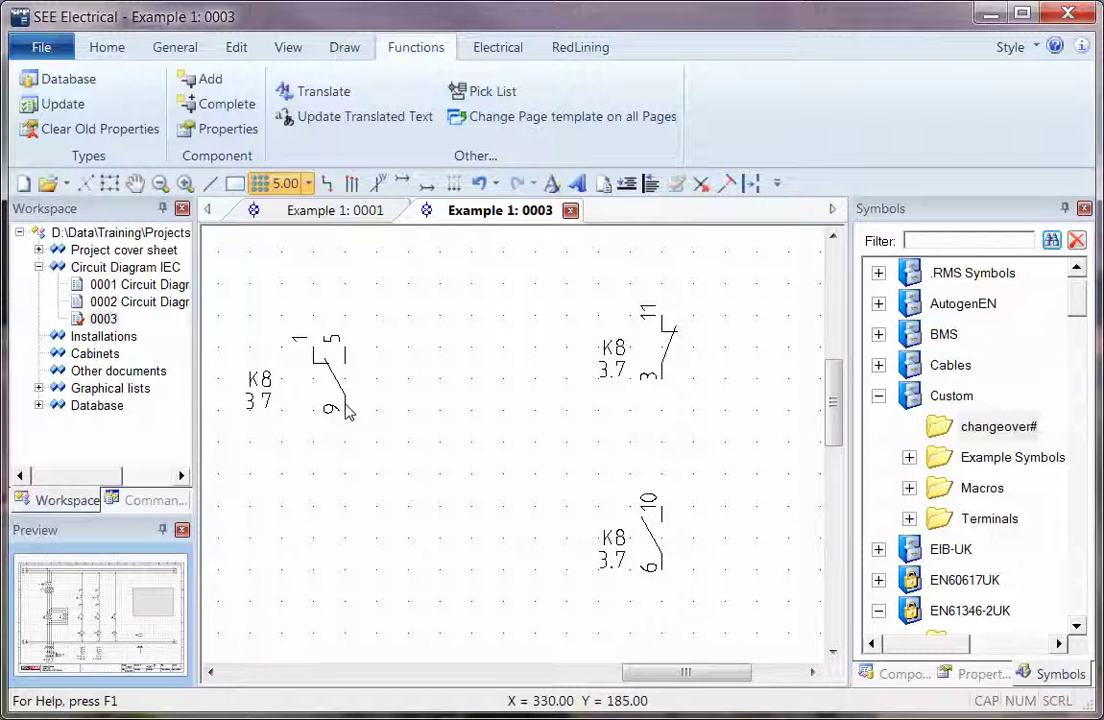
Save the K8 changeover contact as symbol co and the rebuilt NC contact as symbol nc in the changeover# folder
double_click(996, 427)
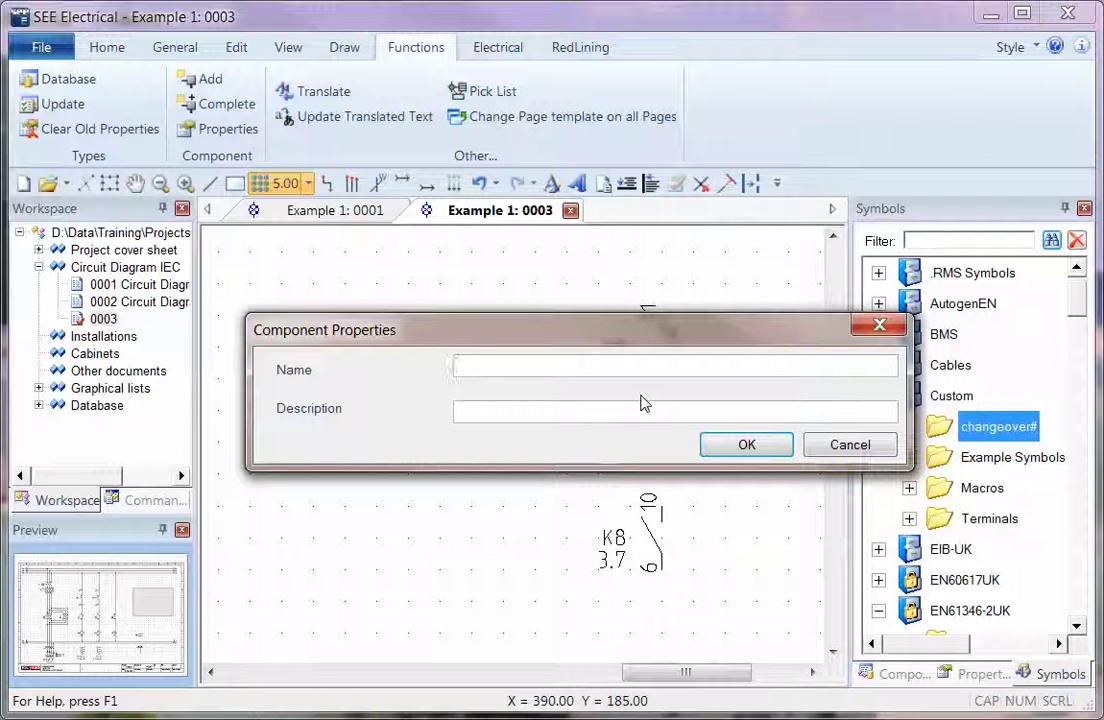
key("Return")
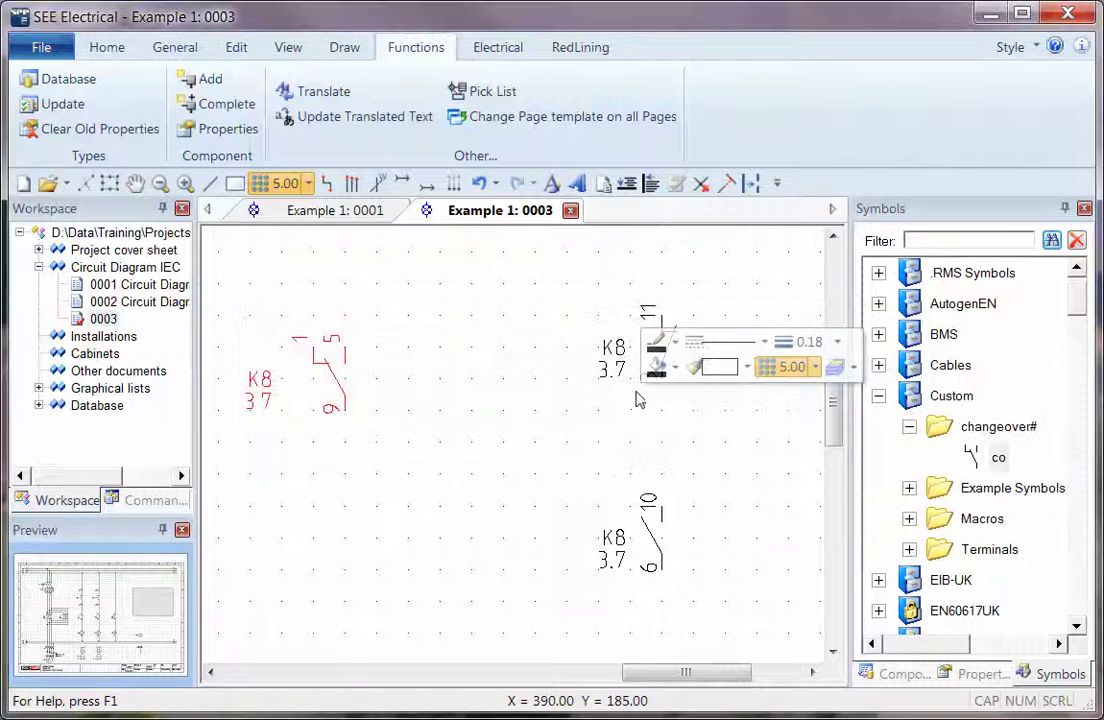
left_click_drag(667, 388, 940, 448)
type("nc")
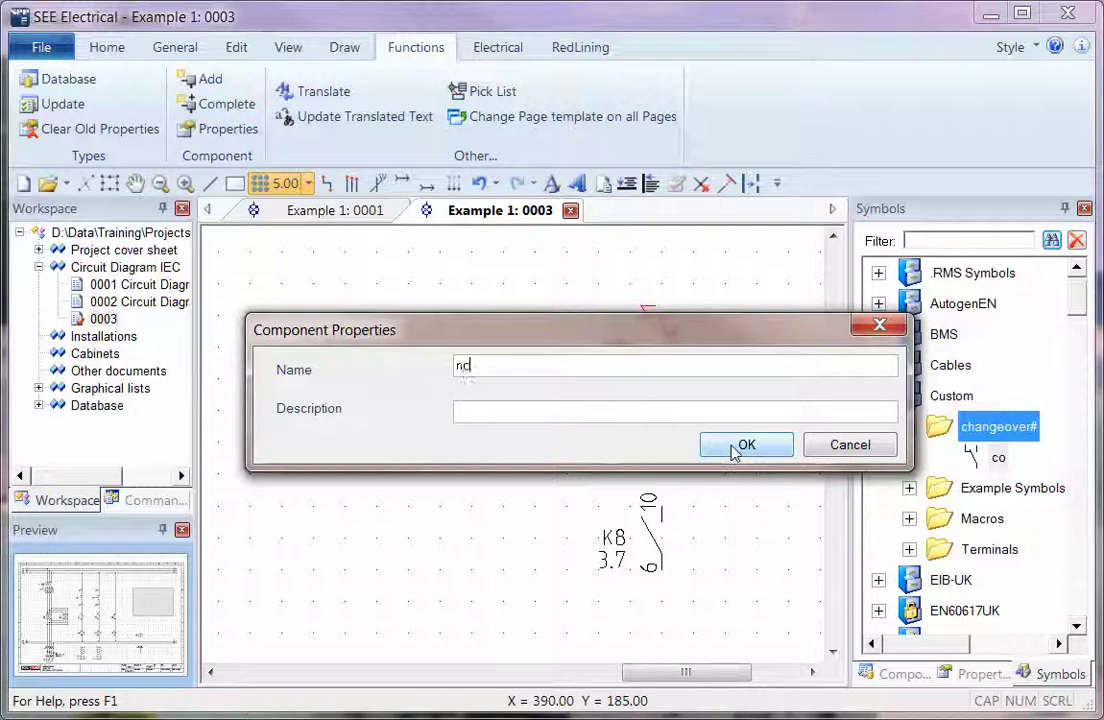
left_click(738, 447)
Save the rebuilt K8 NO contact as symbol no in the changeover# folder
left_click_drag(652, 540, 944, 440)
type("n")
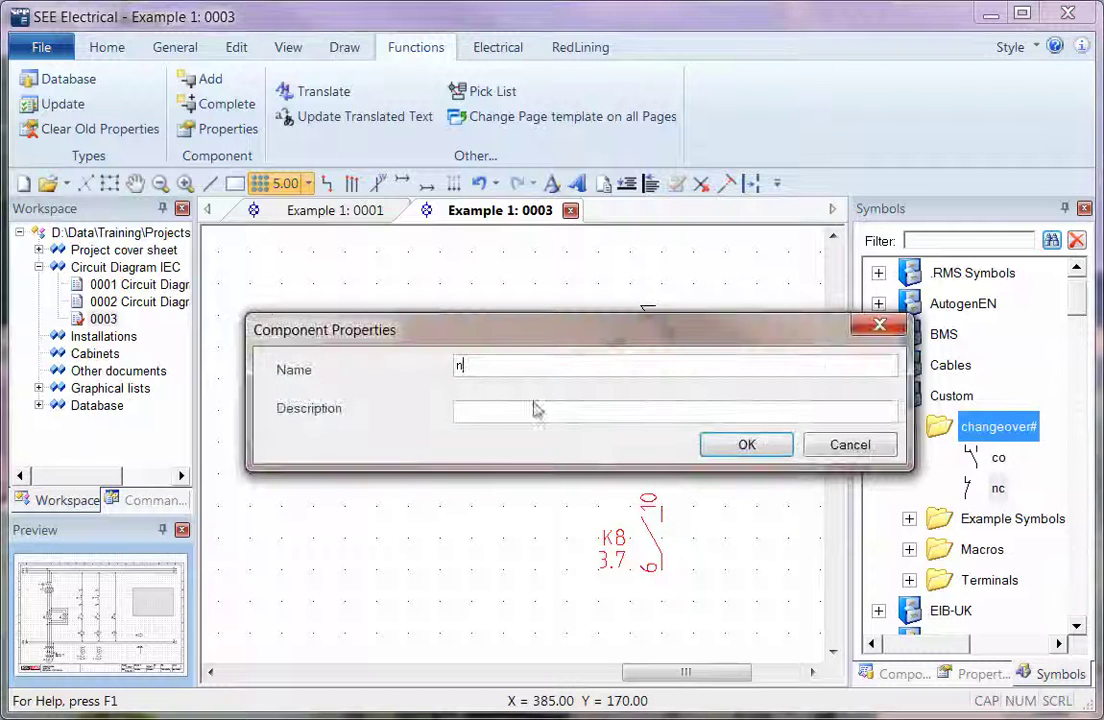
type("o")
key("Return")
Place the custom nc symbol as a K8 contact at X 275, Y 120, between lamp P2 and coil K8
scroll(516, 453, "down", 2)
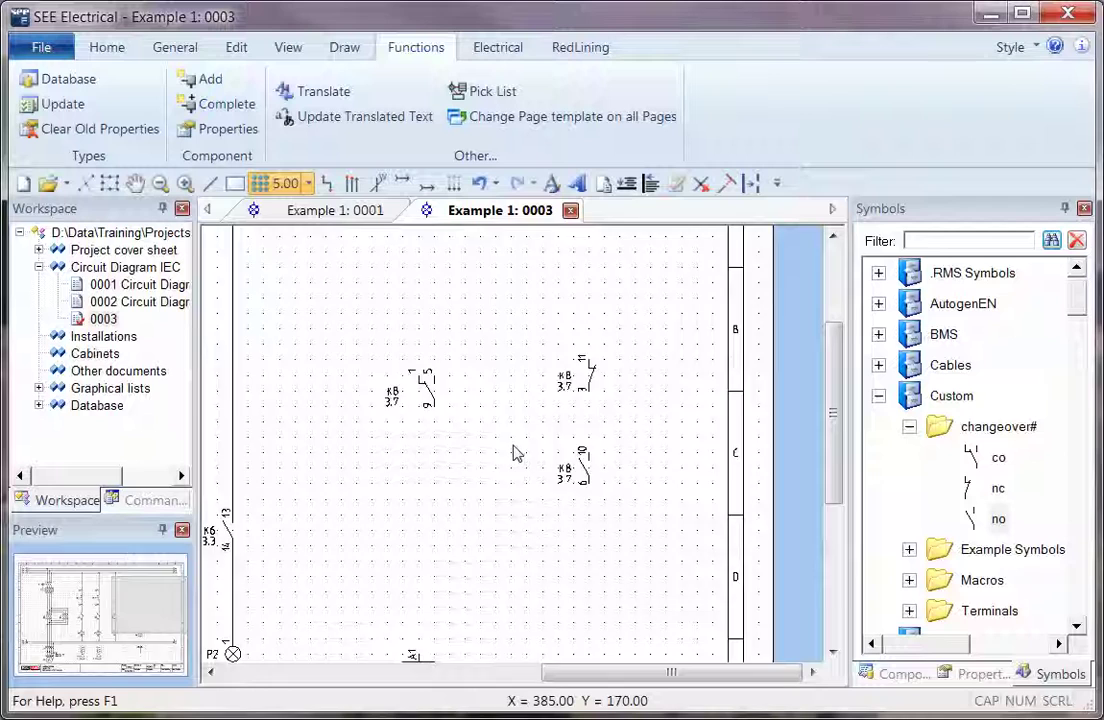
scroll(516, 453, "down", 2)
scroll(464, 553, "up", 3)
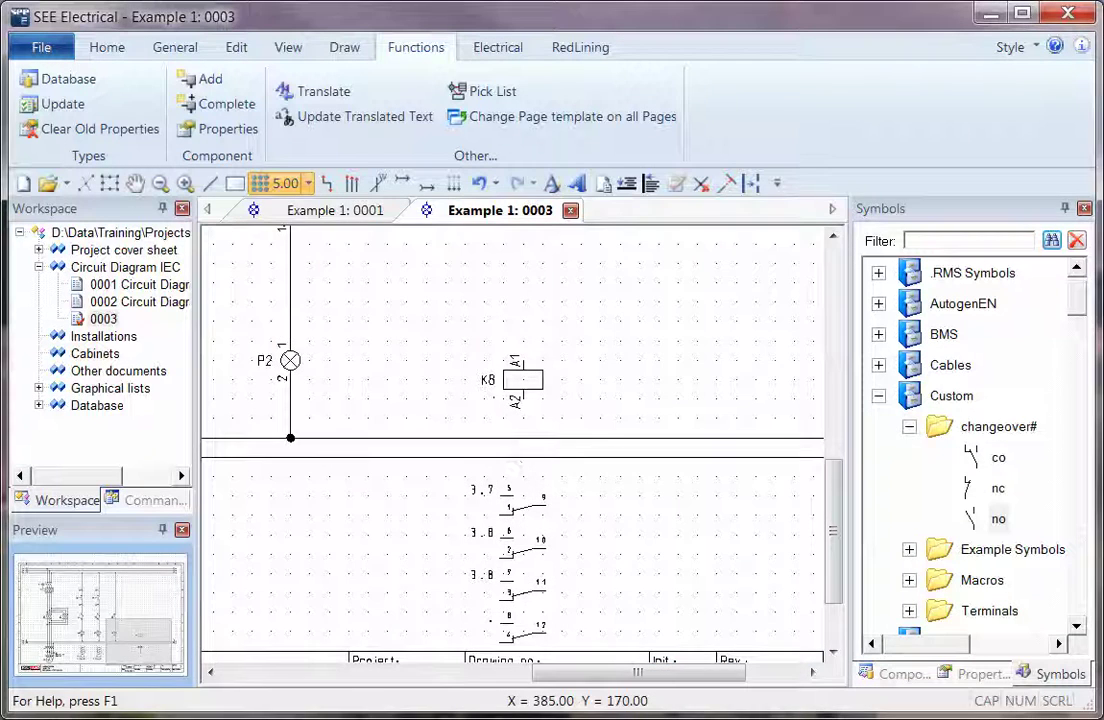
left_click_drag(994, 500, 390, 283)
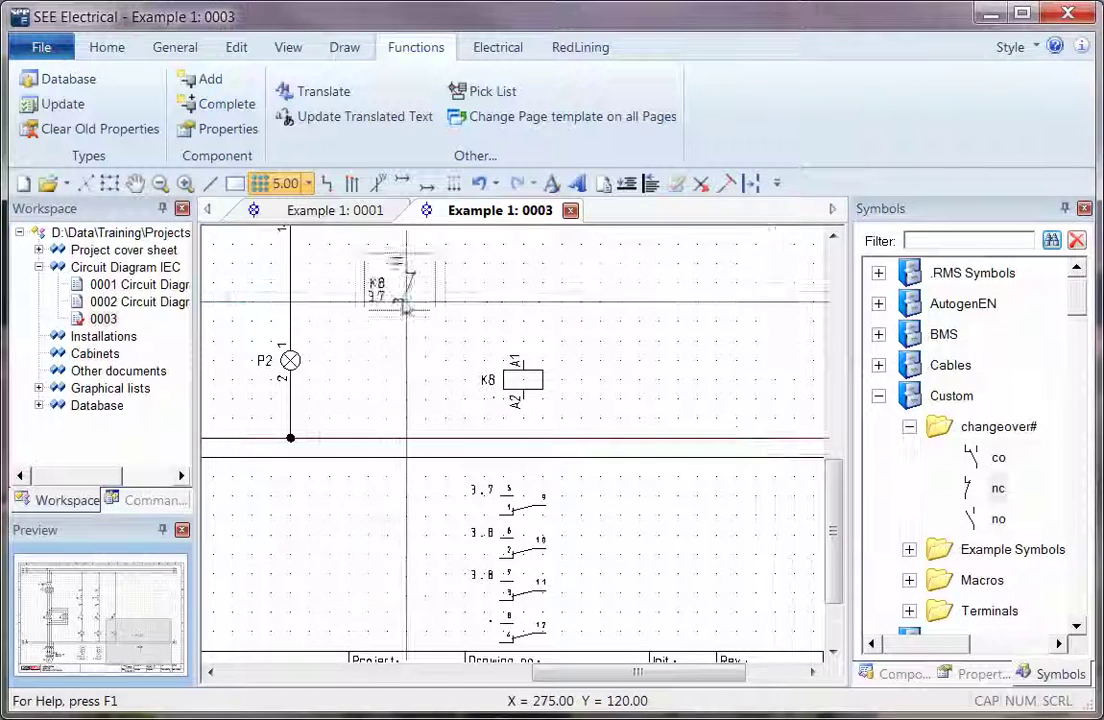
left_click(775, 594)
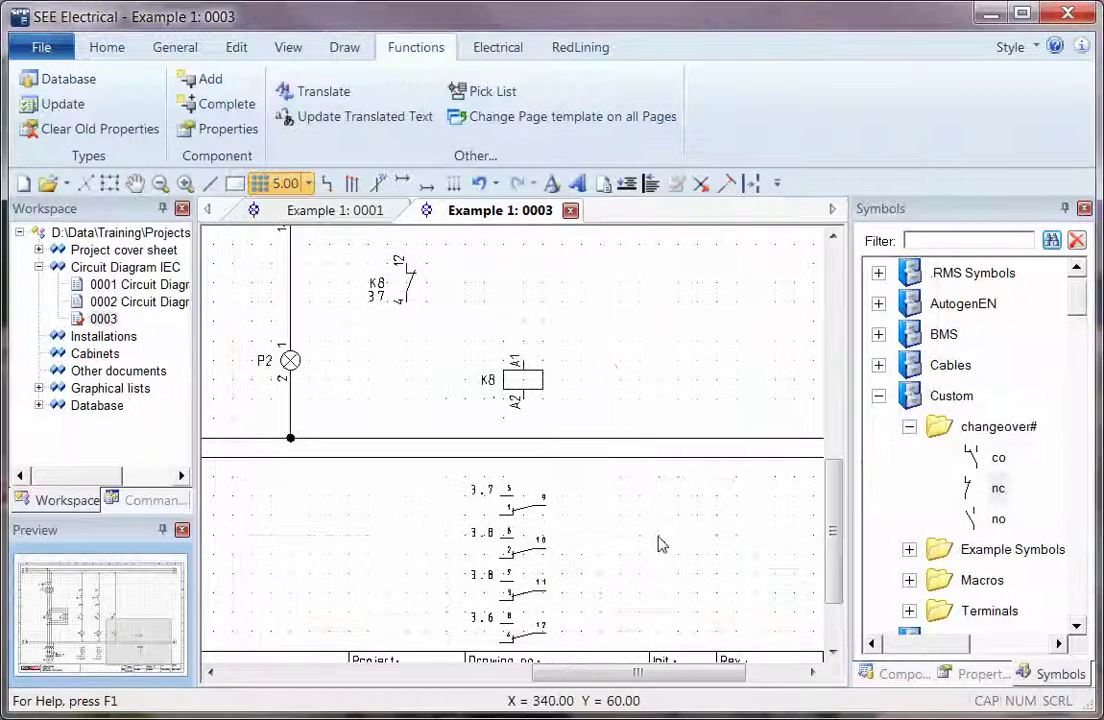
Place the custom no symbol as a K8 contact at X 340, Y 120, acknowledging the warning
left_click_drag(998, 518, 636, 303)
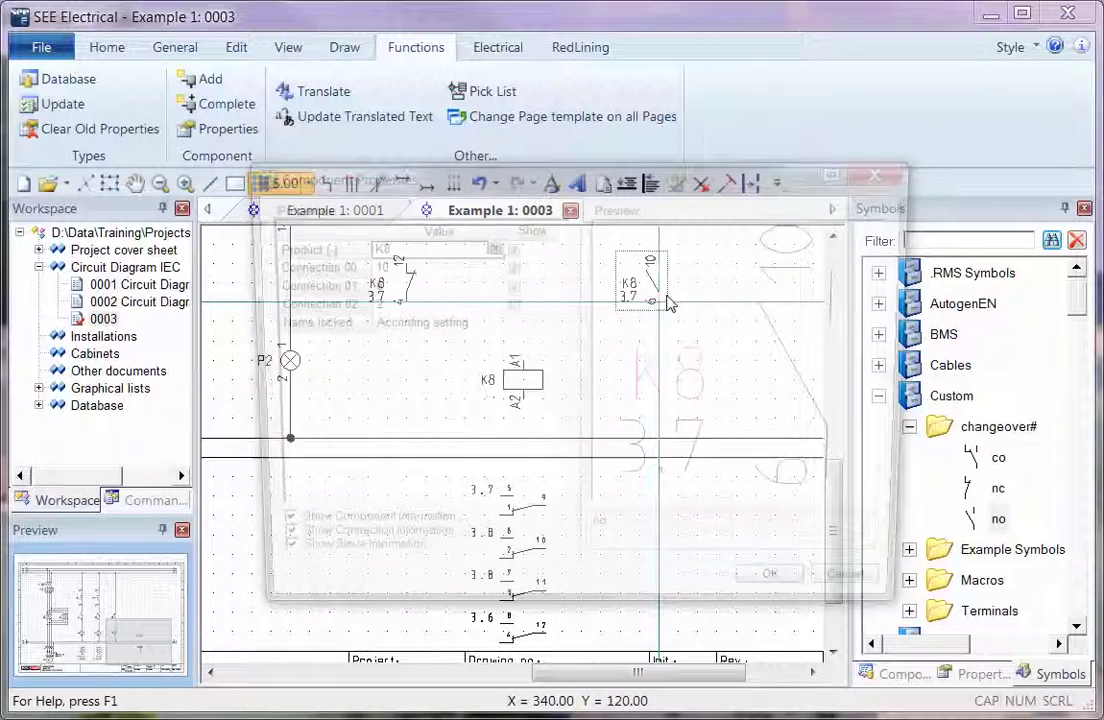
left_click(788, 597)
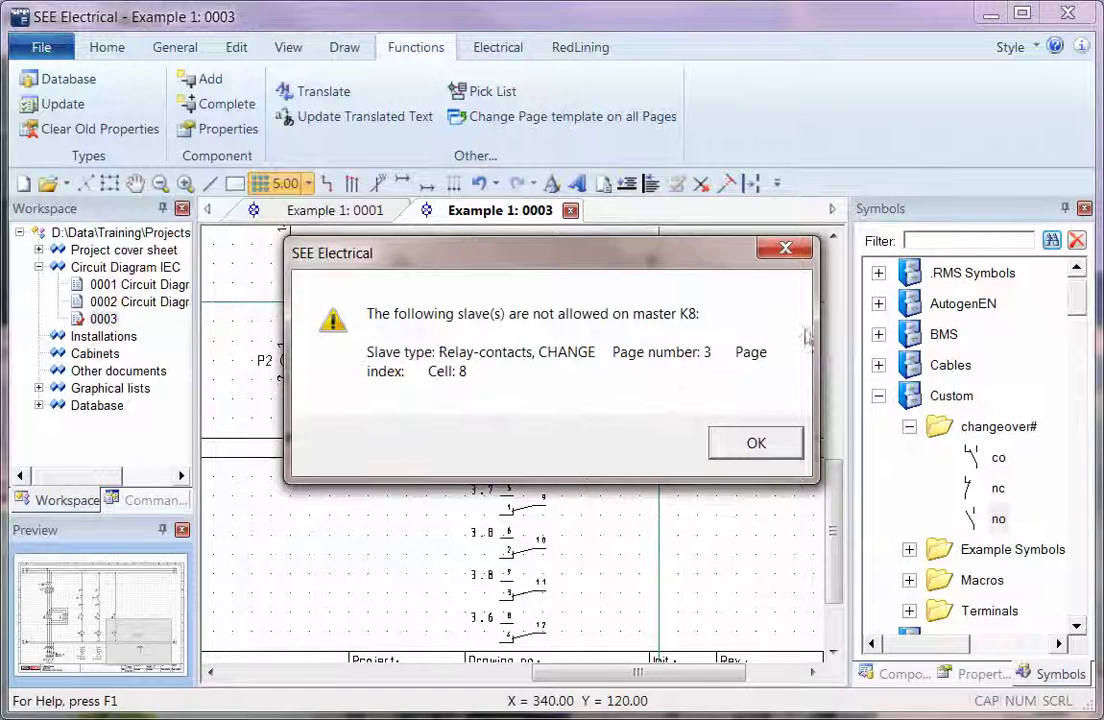
left_click(756, 444)
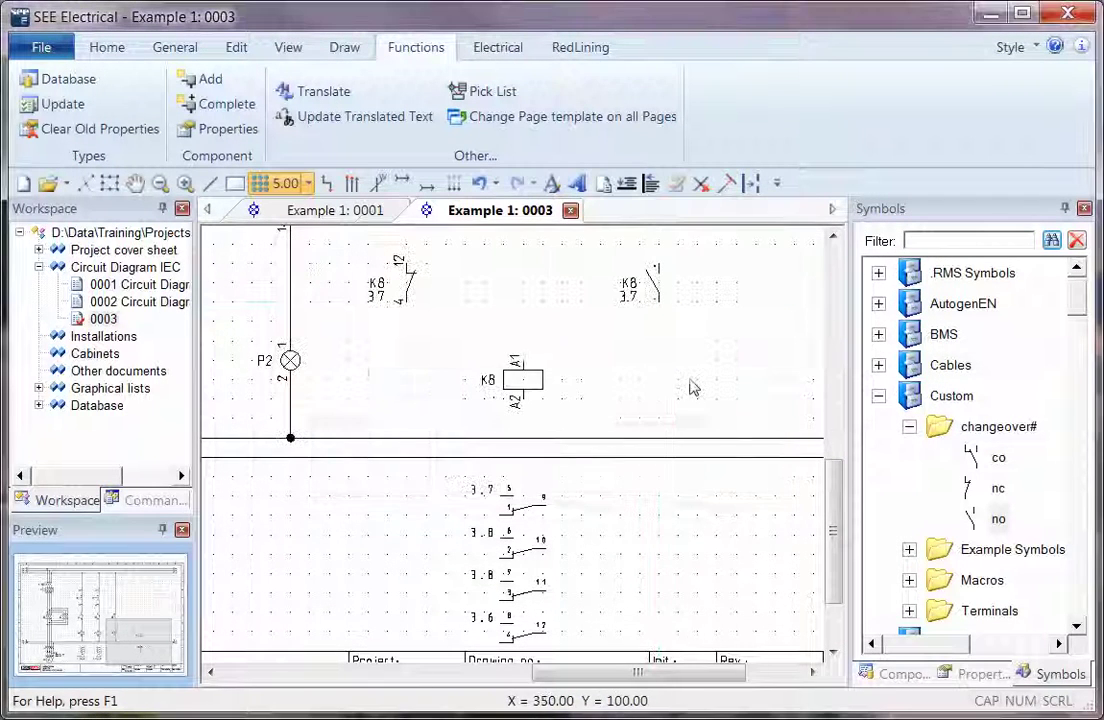